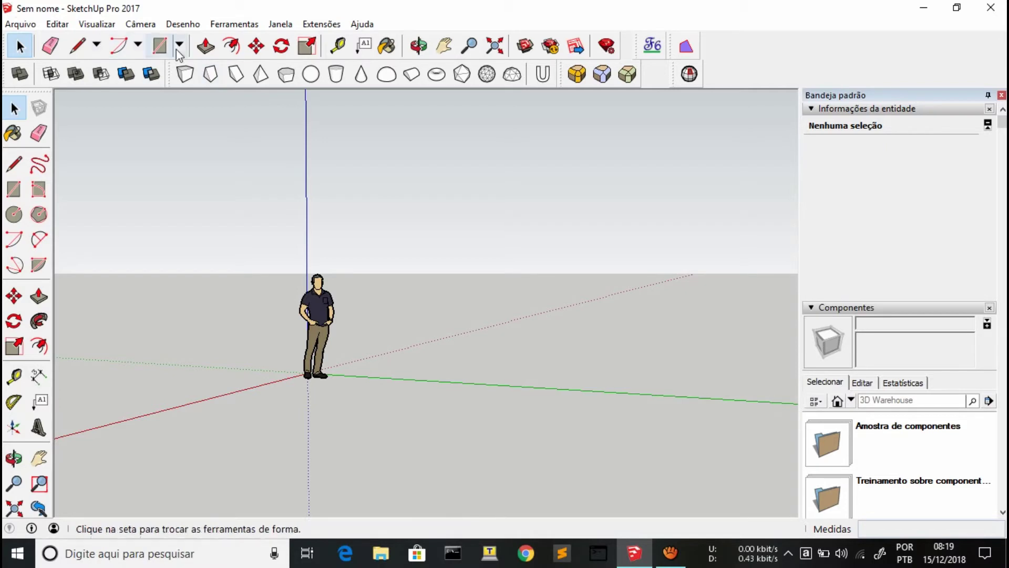
- Scale the standing figure up to about 1.38 times its original size, then deselect it
left_click(308, 46)
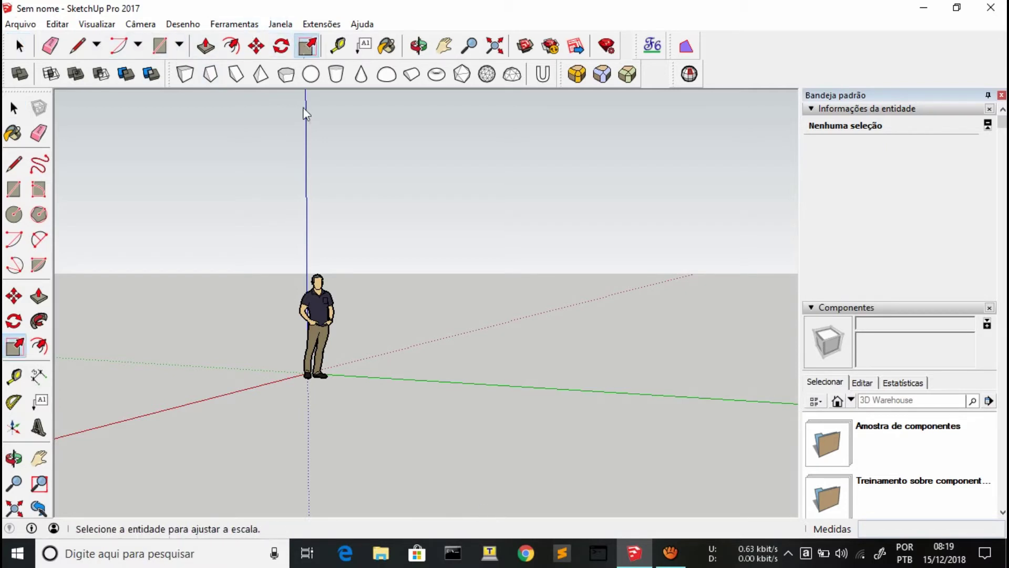
left_click(317, 317)
mouse_move(333, 274)
left_mouse_down()
mouse_move(532, 134)
mouse_move(436, 262)
left_mouse_up()
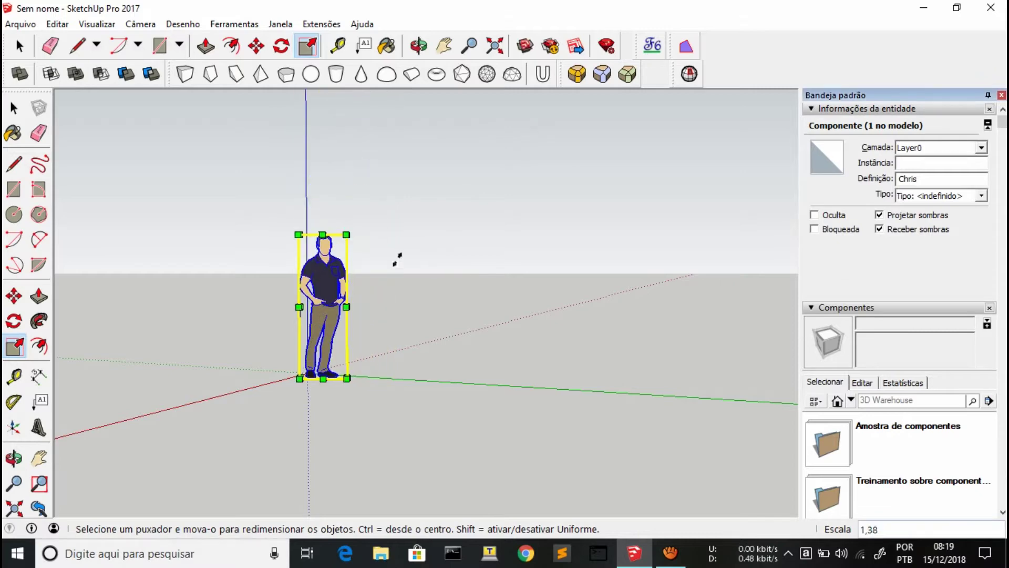
key("space")
left_click(174, 240)
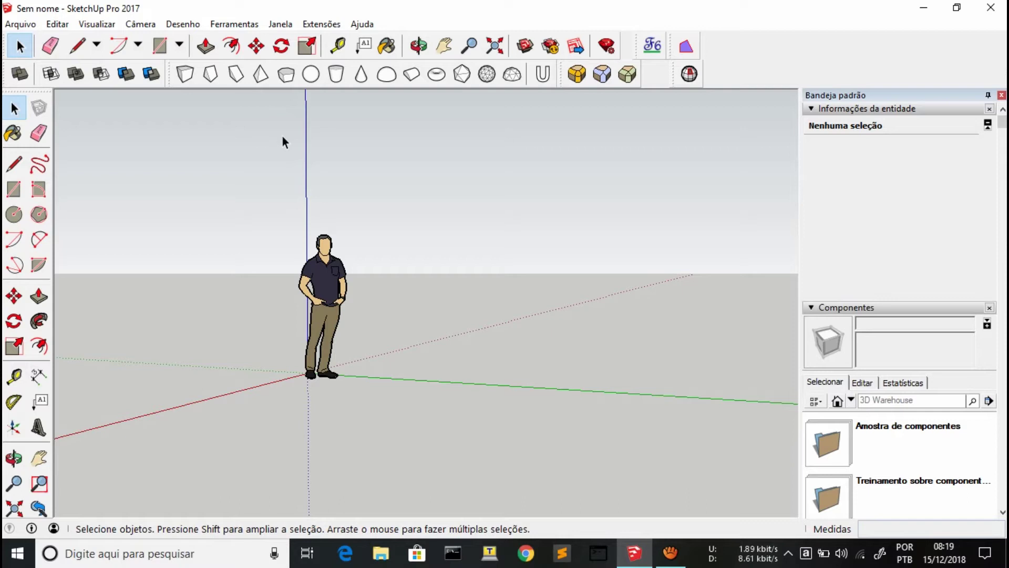
- Switch to the Rectangle tool
left_click(160, 46)
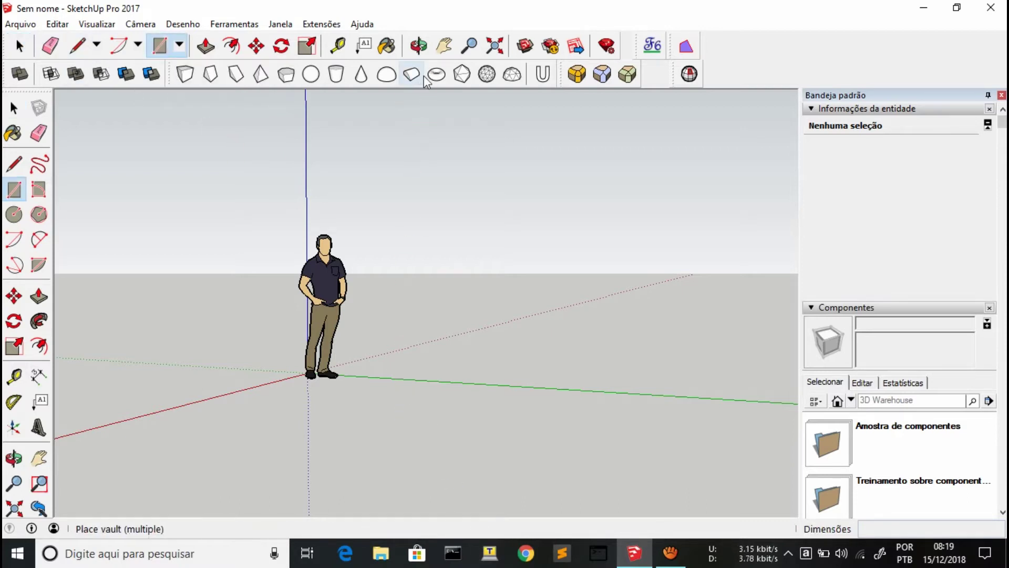
- Orbit to look down on the ground and draw a 2286 × 1907 mm rectangle in front of the figure
left_click(419, 45)
mouse_move(425, 132)
left_mouse_down()
mouse_move(446, 270)
mouse_move(317, 396)
mouse_move(113, 428)
mouse_move(158, 464)
mouse_move(152, 454)
left_mouse_up()
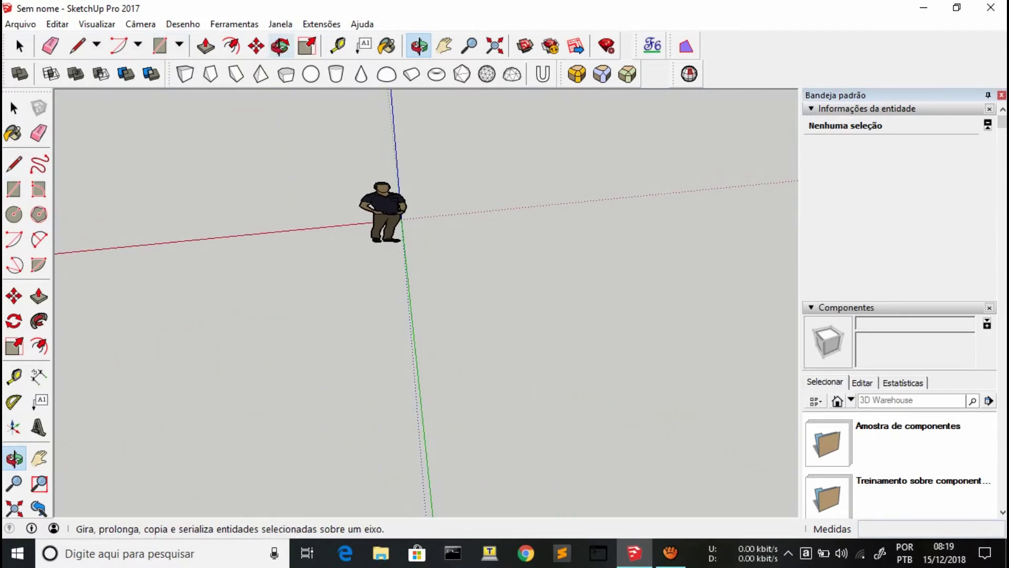
left_click(159, 46)
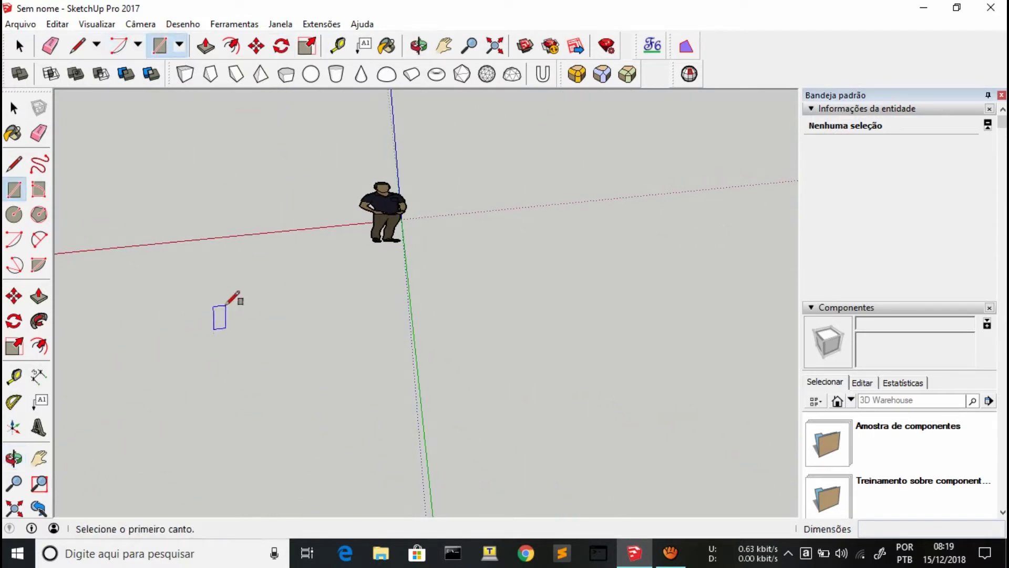
left_click(225, 305)
left_click(353, 392)
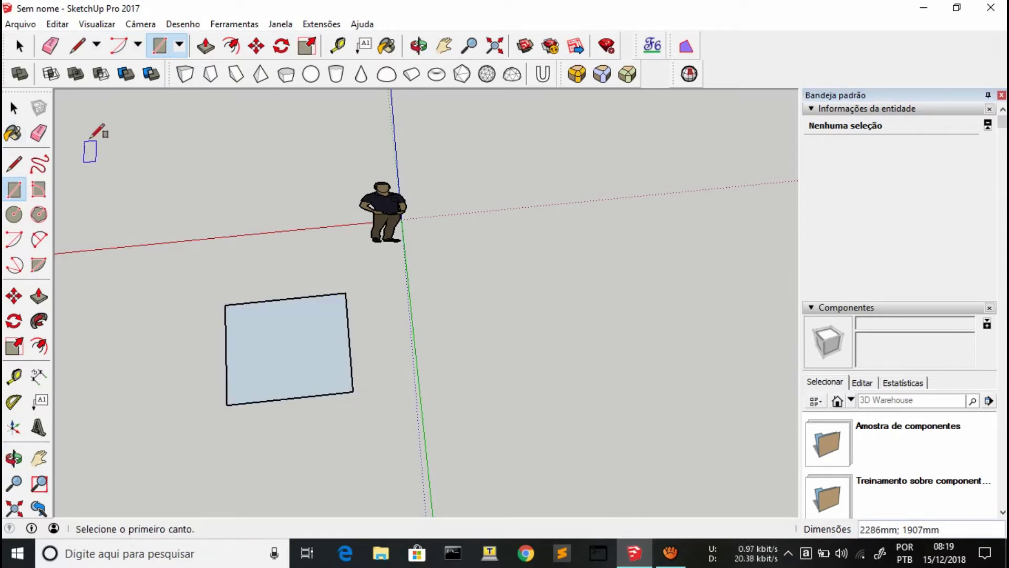
- Measure the rectangle's diagonal with the Tape Measure, leaving a guide line
left_click(326, 52)
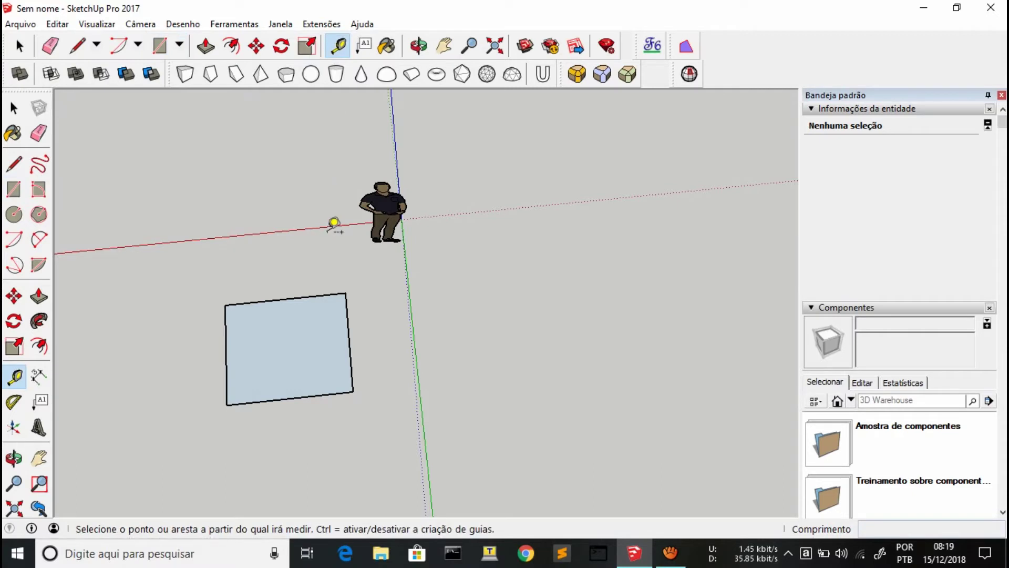
left_click(225, 304)
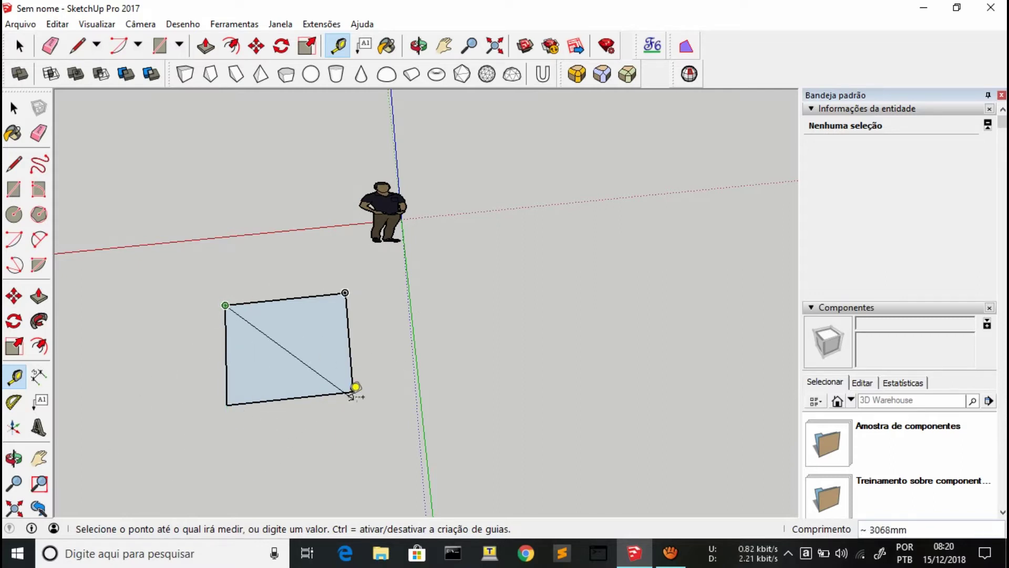
left_click(361, 383)
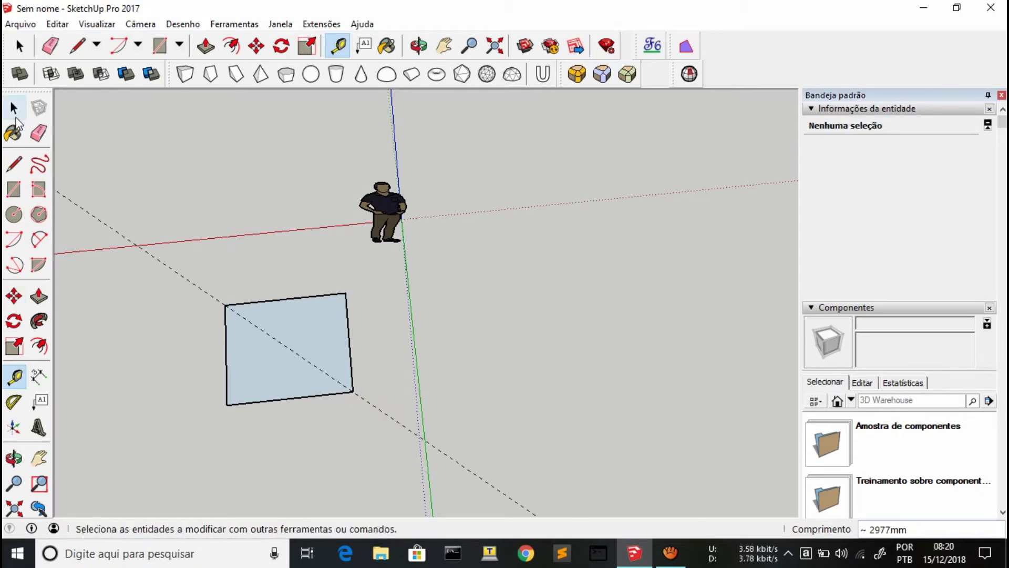
- Orbit to a lower angled view of the figure and rectangle, then select the dashed diagonal guide
left_click(419, 47)
mouse_move(405, 151)
left_mouse_down()
mouse_move(256, 348)
mouse_move(173, 140)
left_mouse_up()
mouse_move(203, 56)
left_mouse_down()
mouse_move(537, 296)
mouse_move(827, 59)
mouse_move(644, 203)
mouse_move(481, 282)
left_mouse_up()
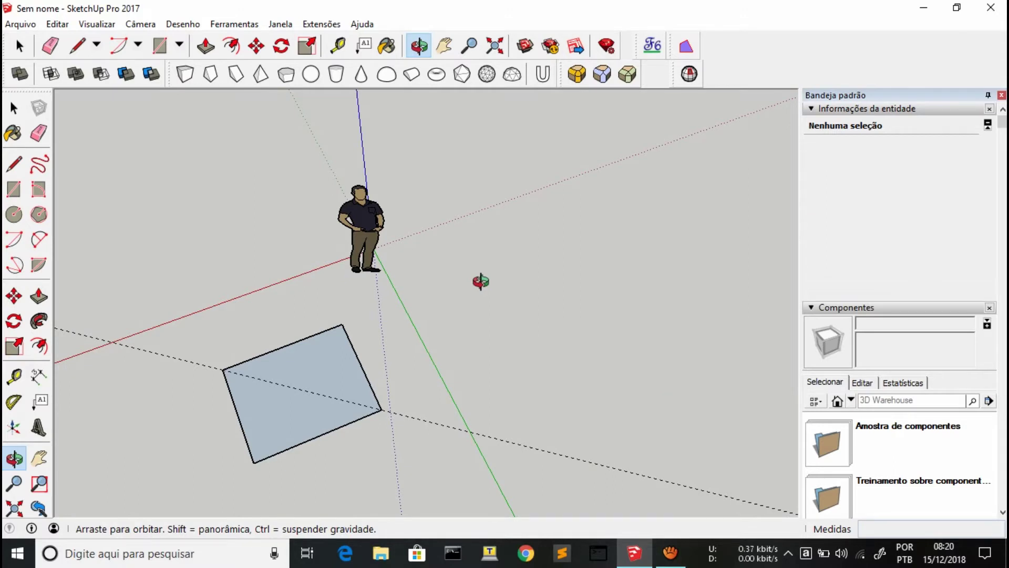
mouse_move(473, 294)
left_mouse_down()
mouse_move(389, 424)
mouse_move(389, 390)
mouse_move(469, 215)
left_mouse_up()
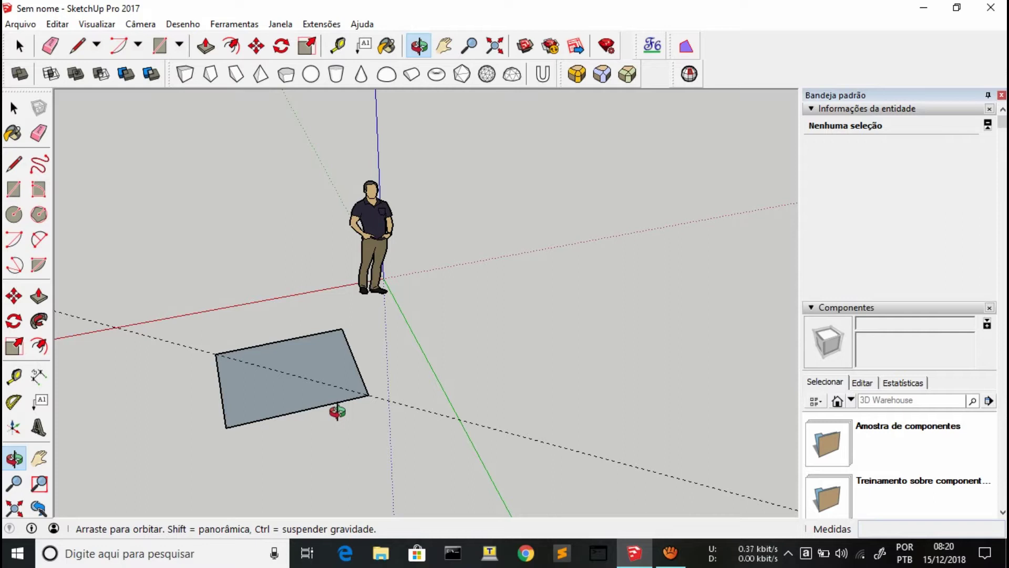
left_click(14, 108)
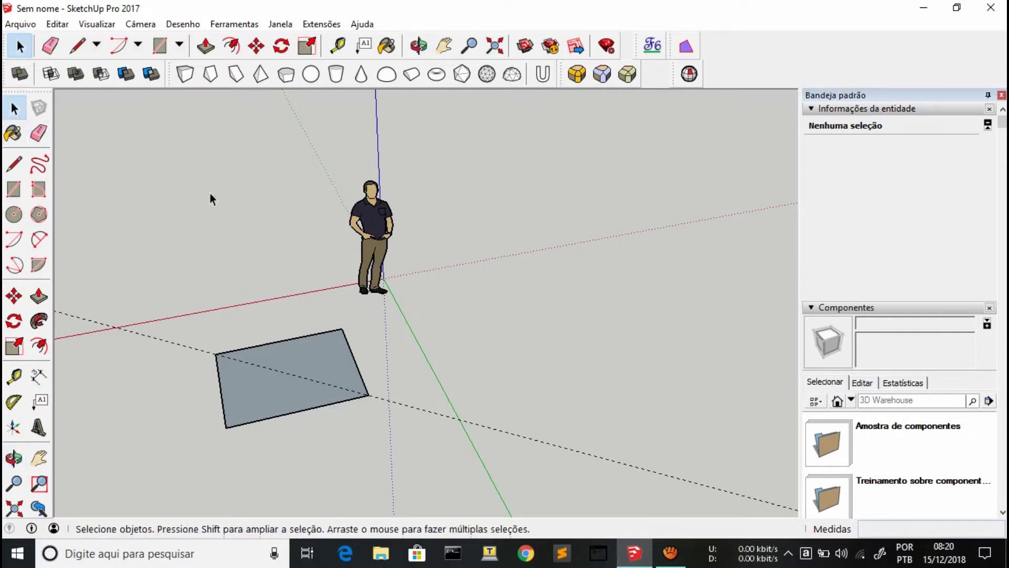
left_click(394, 402)
- Delete the diagonal guide and start a text label reading 'retangulo' on the rectangle
key("Delete")
left_click(366, 47)
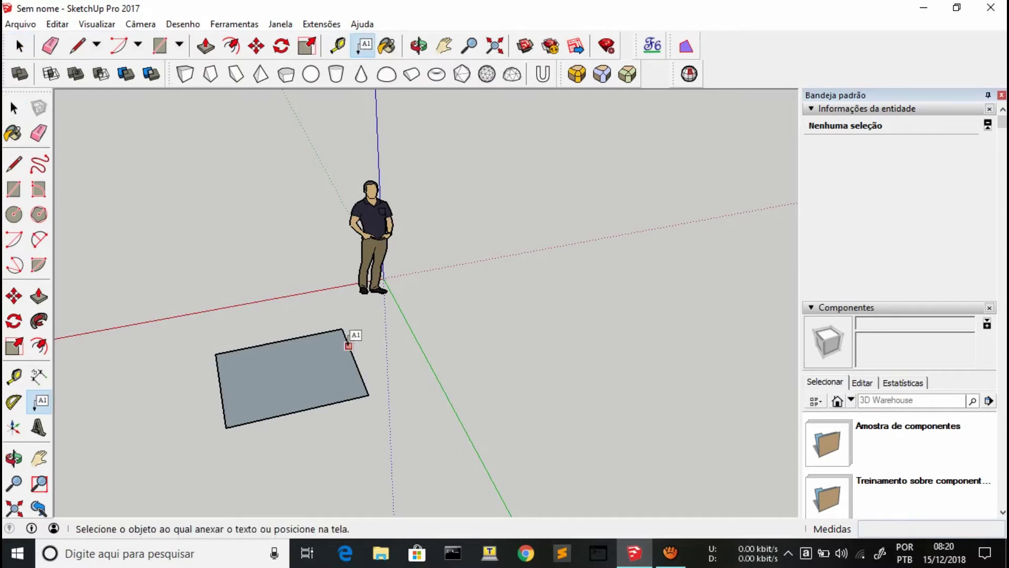
left_click(361, 340)
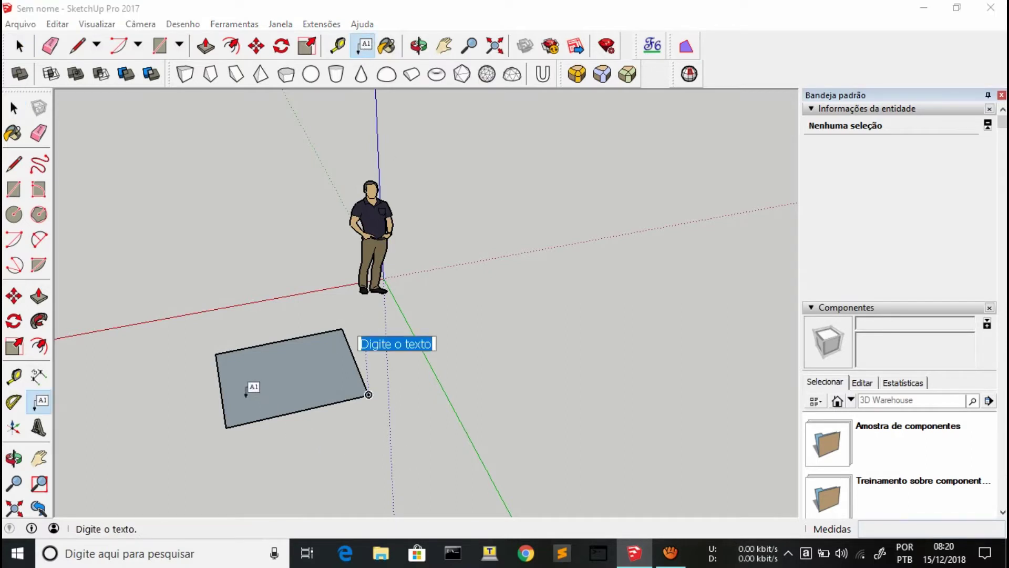
key("BackSpace")
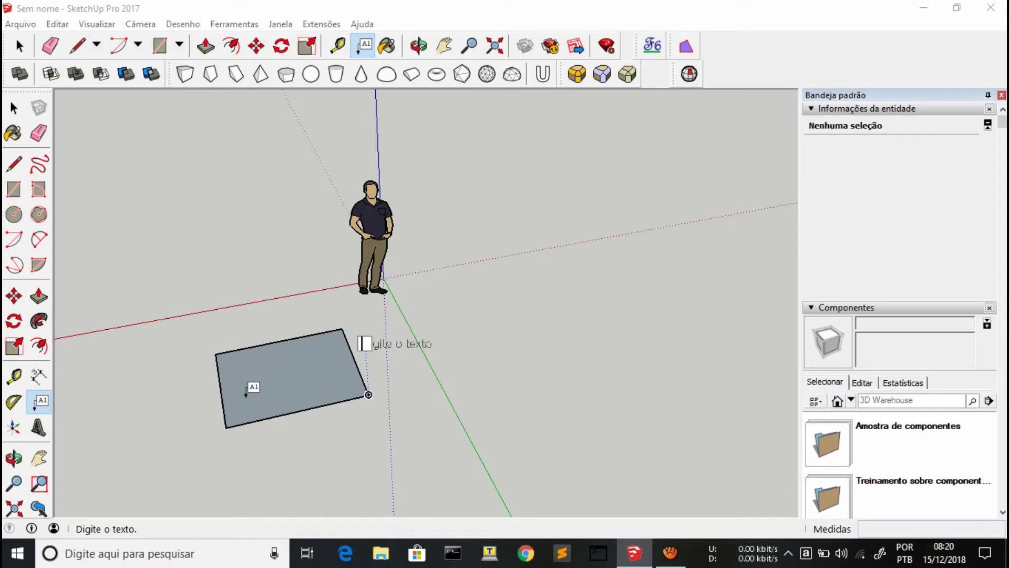
type("retangulo")
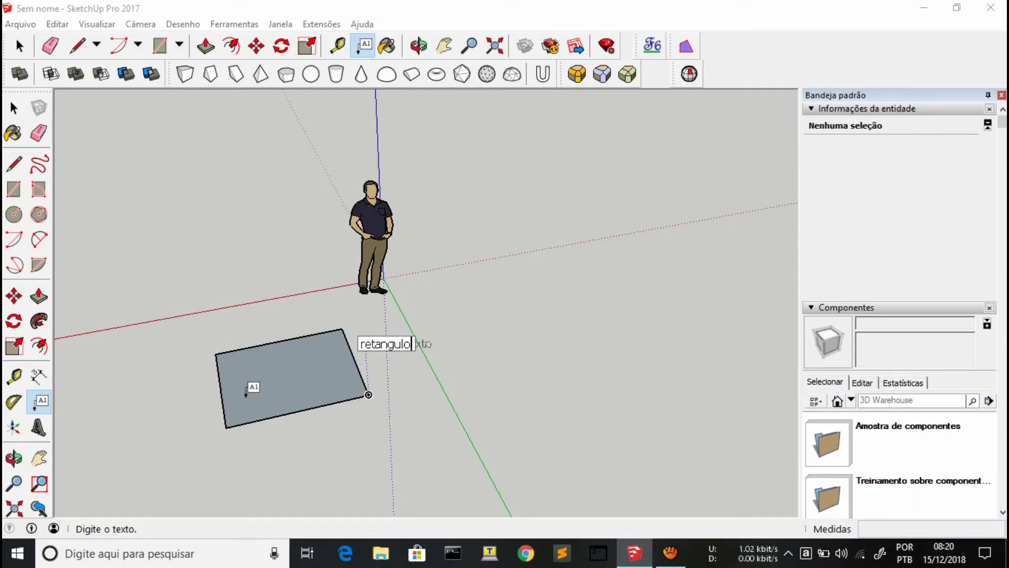
- Erase and discard the label, then select the whole rectangle with its edges
key("Return")
key("BackSpace")
key("BackSpace")
key("BackSpace")
key("BackSpace")
key("BackSpace")
key("BackSpace")
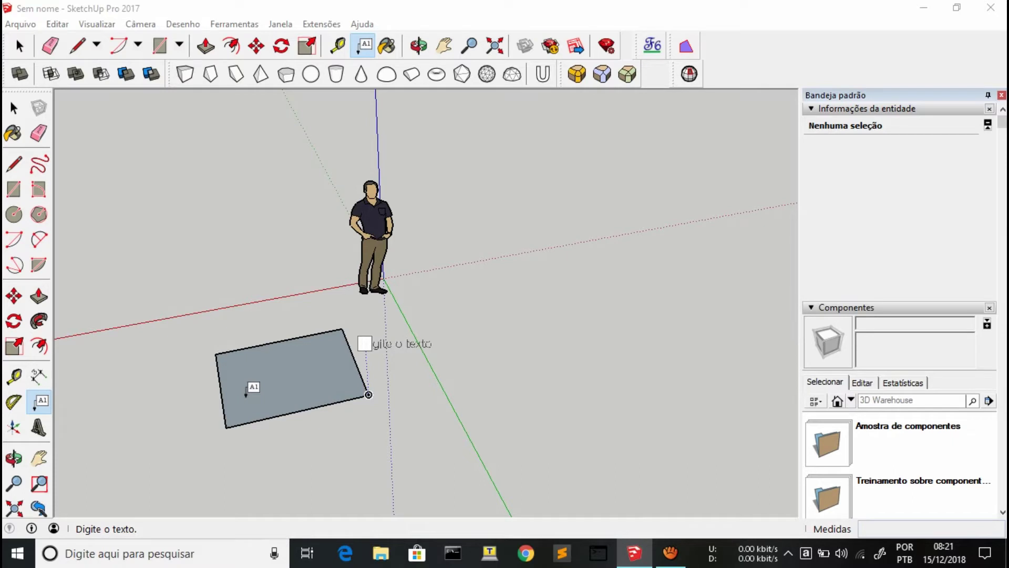
left_click(14, 108)
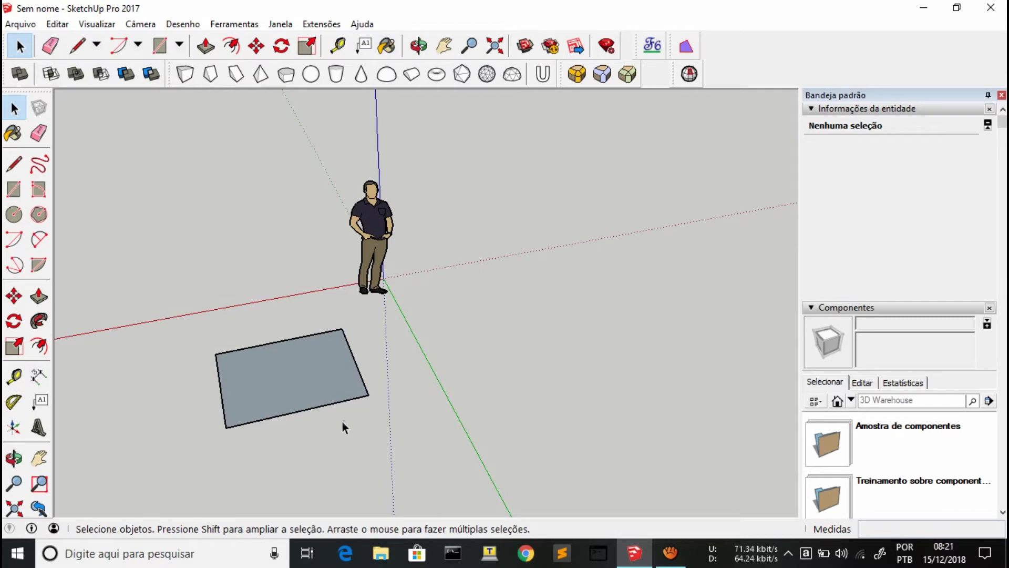
left_click_drag(179, 319, 434, 466)
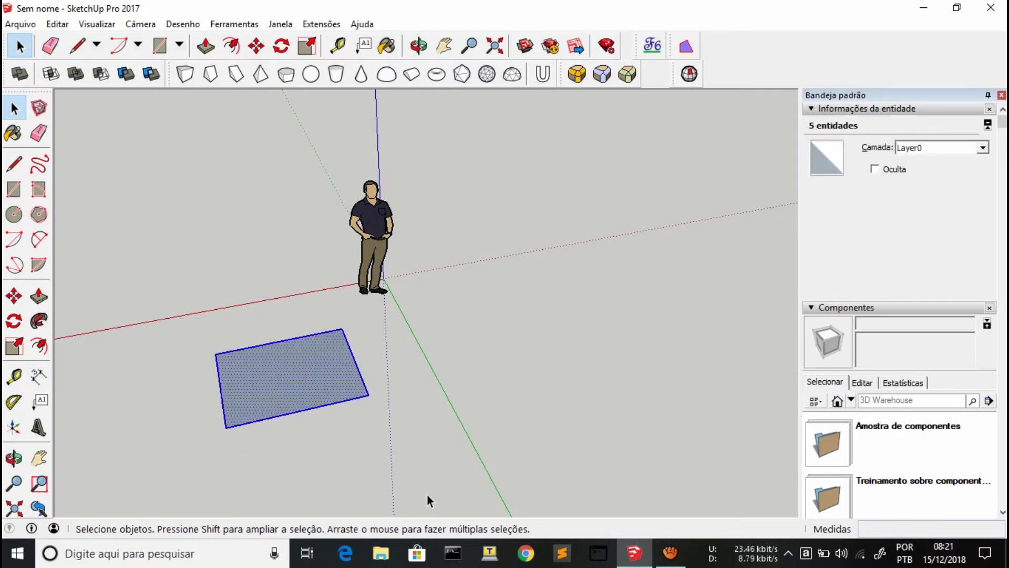
- Delete the rectangle and zoom in close on the tiny box
key("Delete")
left_click(185, 74)
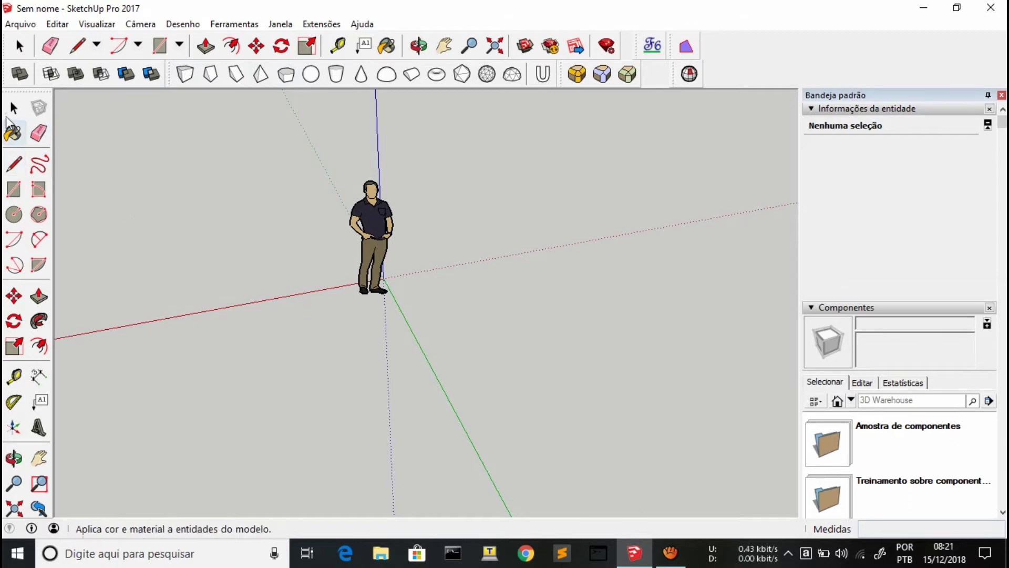
key("space")
scroll(315, 289, "up", 2)
scroll(278, 368, "up", 2)
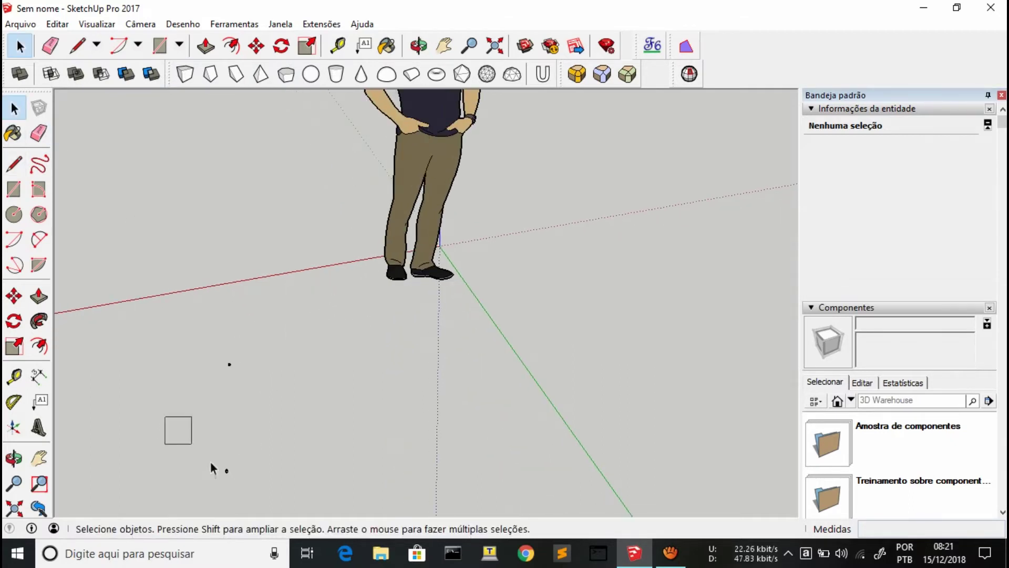
scroll(216, 374, "up", 2)
scroll(217, 374, "up", 2)
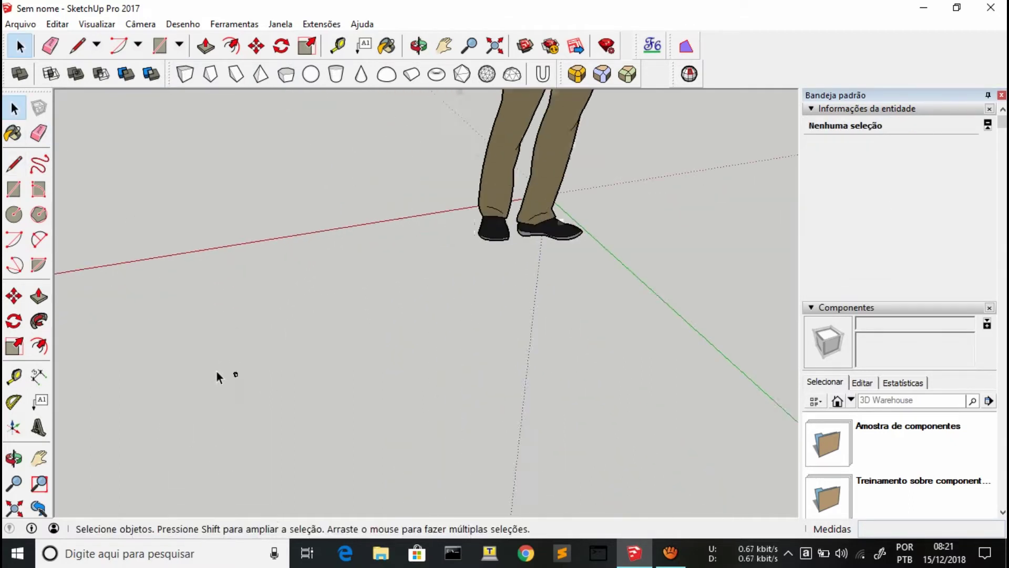
scroll(221, 420, "up", 3)
scroll(207, 388, "up", 3)
scroll(247, 373, "up", 2)
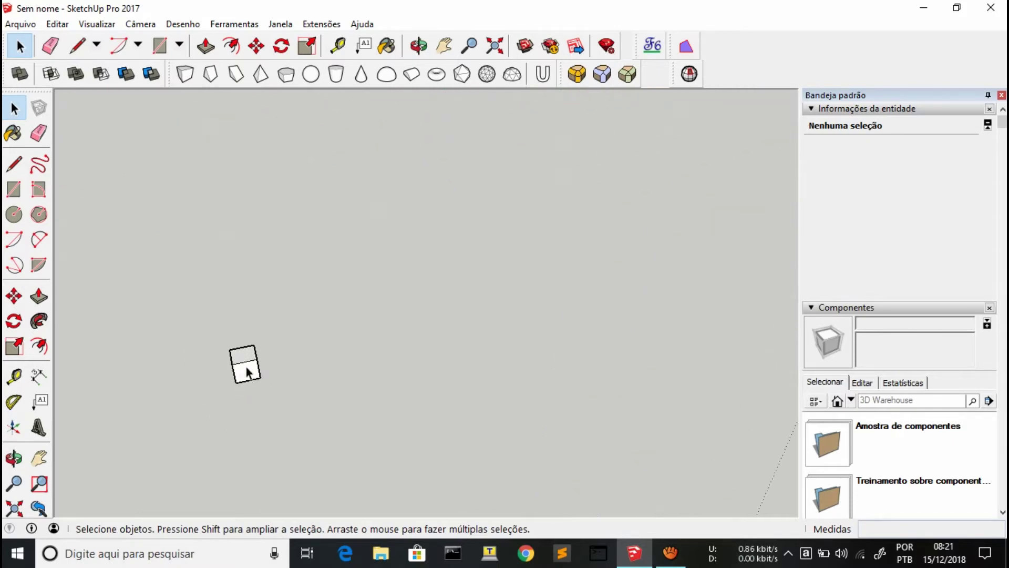
scroll(248, 372, "up", 3)
scroll(245, 365, "up", 2)
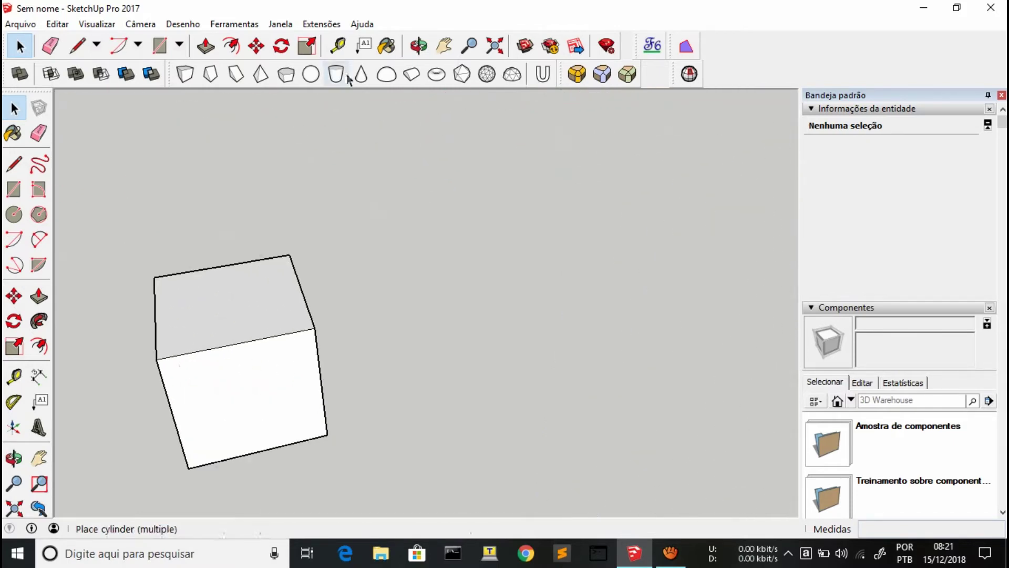
- Pan the box toward the view centre and select the box-cm cube
left_click(448, 52)
mouse_move(360, 267)
left_mouse_down()
mouse_move(541, 106)
mouse_move(442, 171)
left_mouse_up()
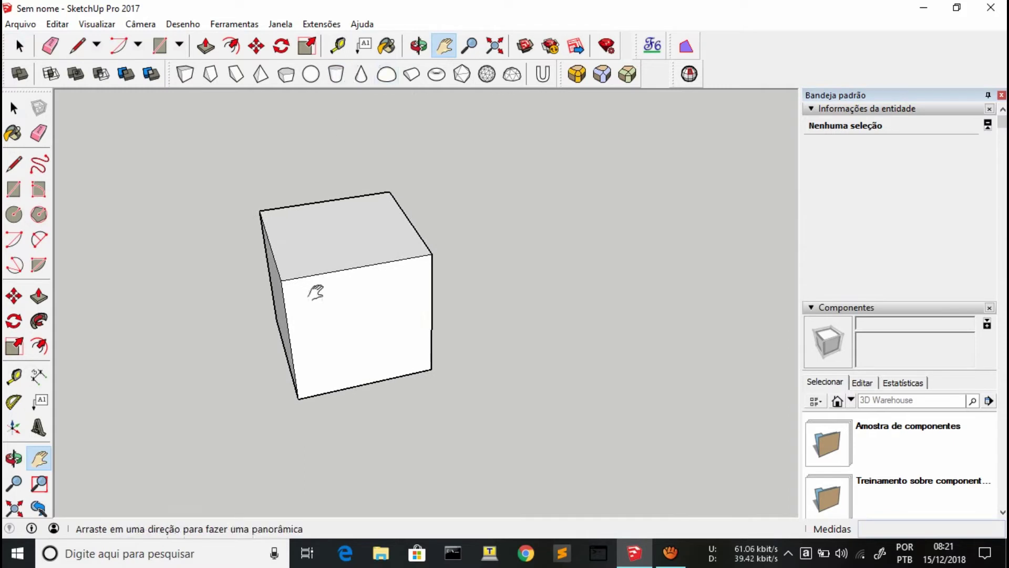
left_click(14, 108)
left_click(373, 320)
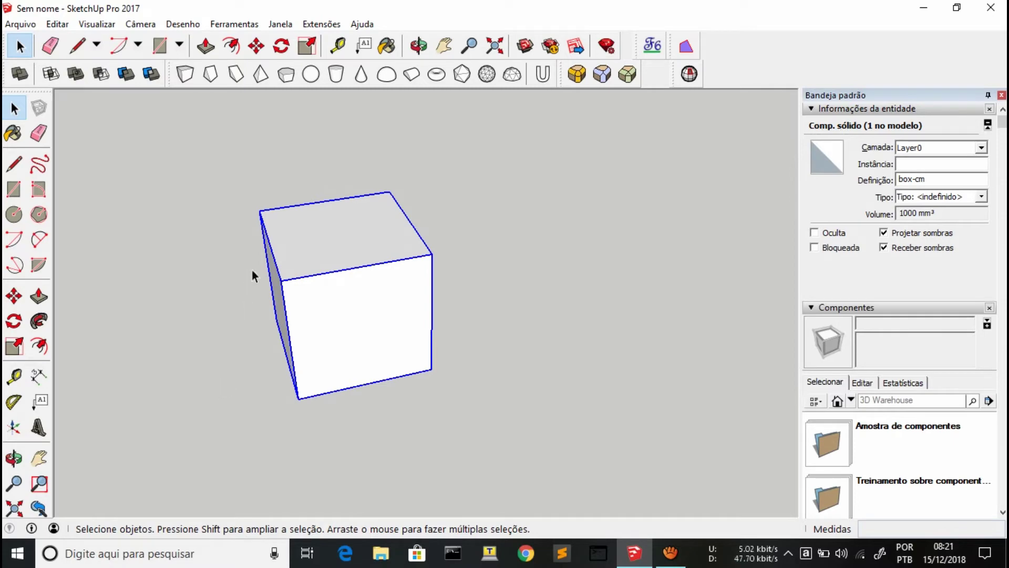
- Paint the cube with the 0083_turquesa_escuro material from the Materials teal swatches
left_click(387, 46)
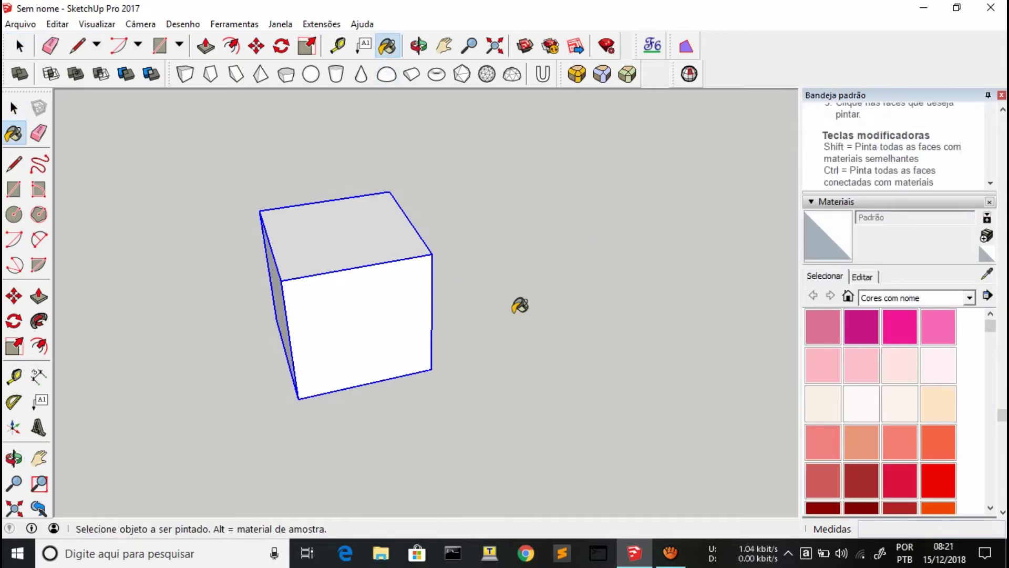
scroll(941, 468, "down", 2)
scroll(941, 467, "down", 5)
scroll(938, 473, "down", 4)
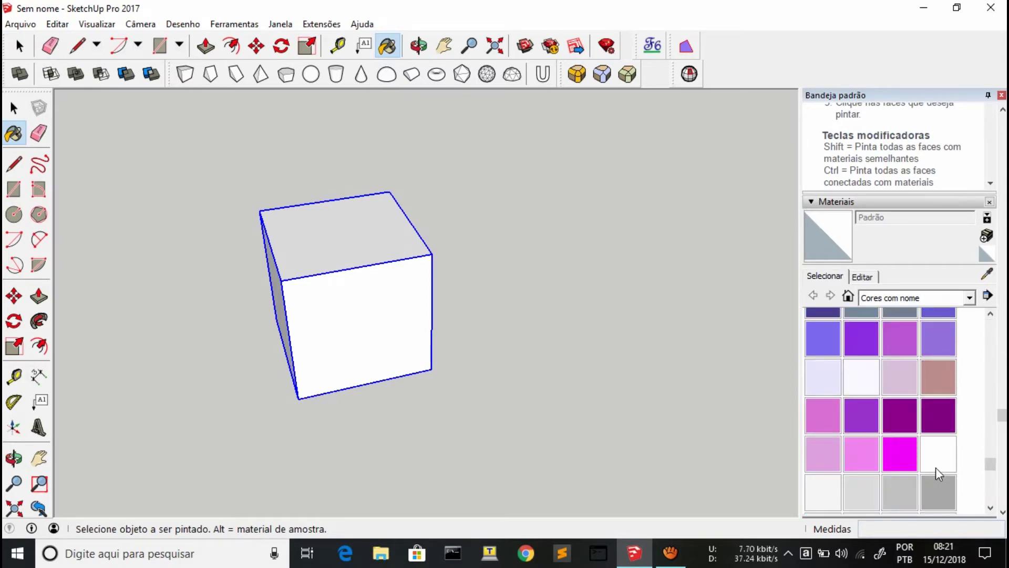
scroll(937, 476, "up", 1)
scroll(937, 477, "up", 4)
scroll(937, 477, "up", 2)
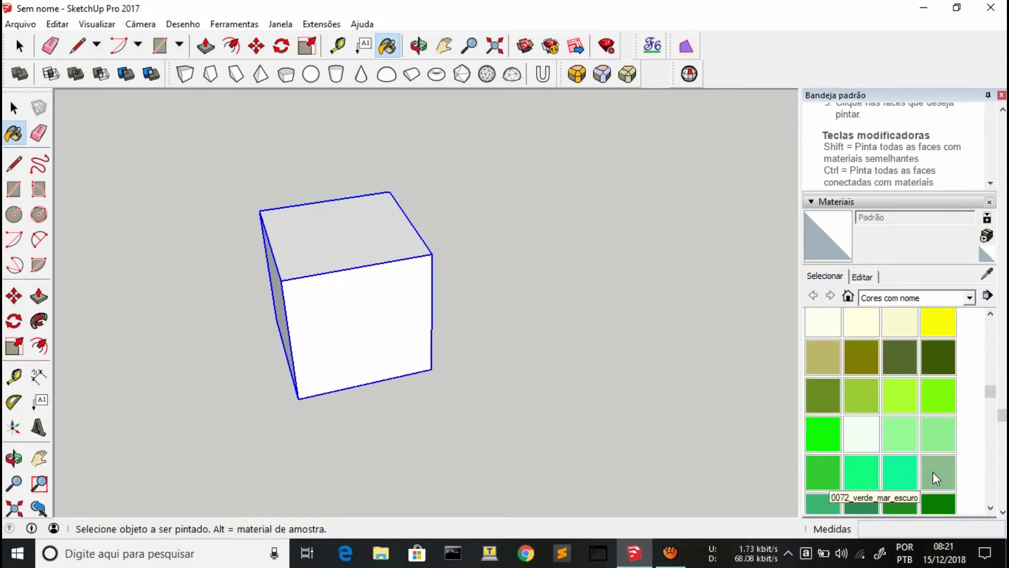
scroll(925, 476, "down", 4)
left_click(900, 415)
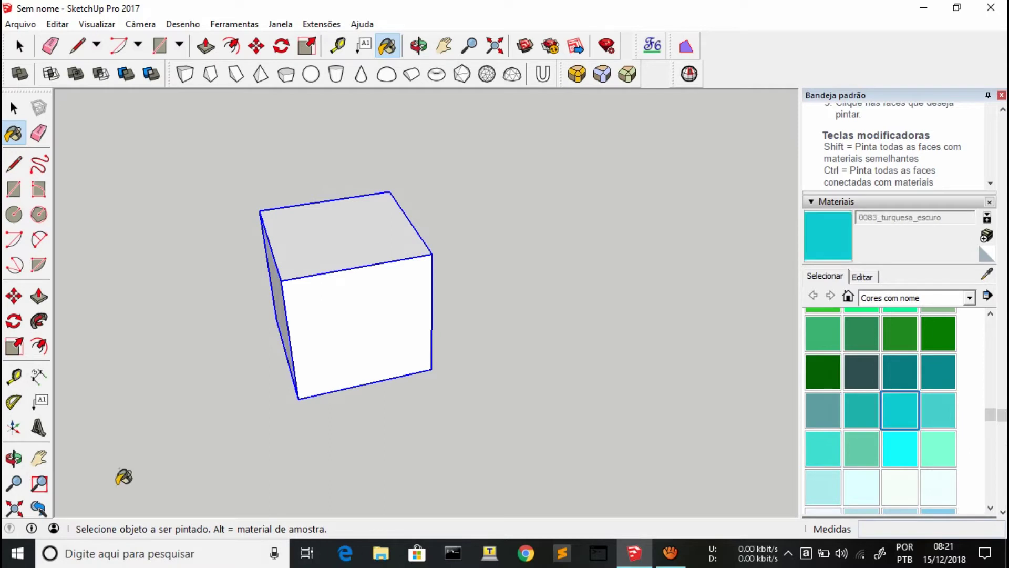
left_click(323, 327)
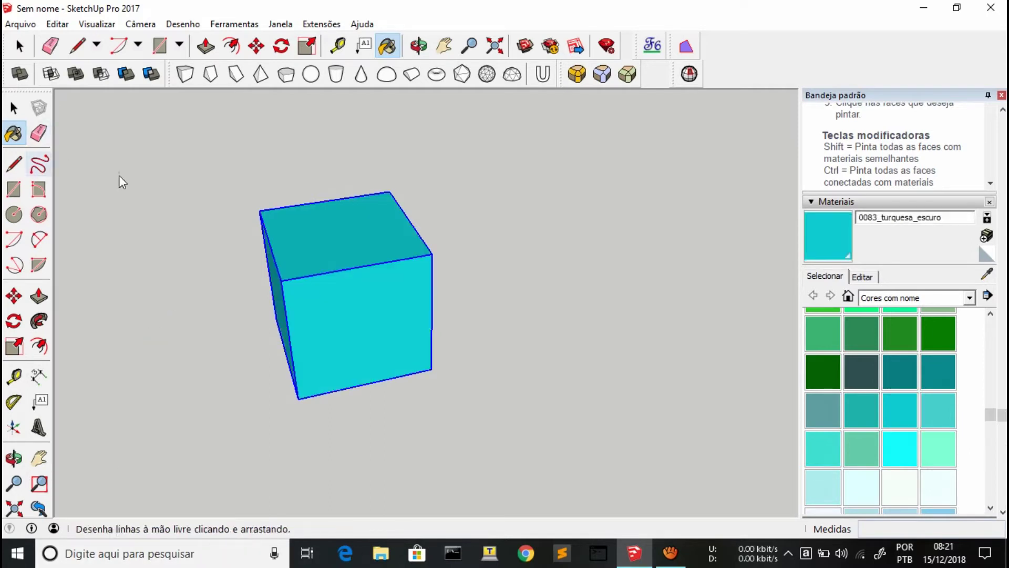
- Orbit around the turquoise cube several times, ending with its top and two sides visible
left_click(23, 108)
key("o")
left_click_drag(455, 146, 439, 211)
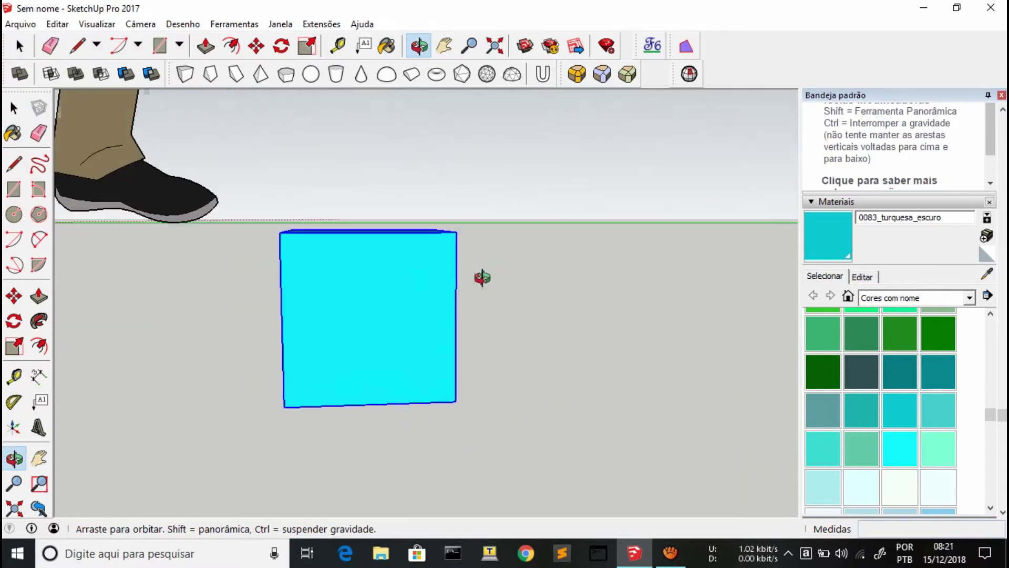
left_click_drag(482, 278, 478, 300)
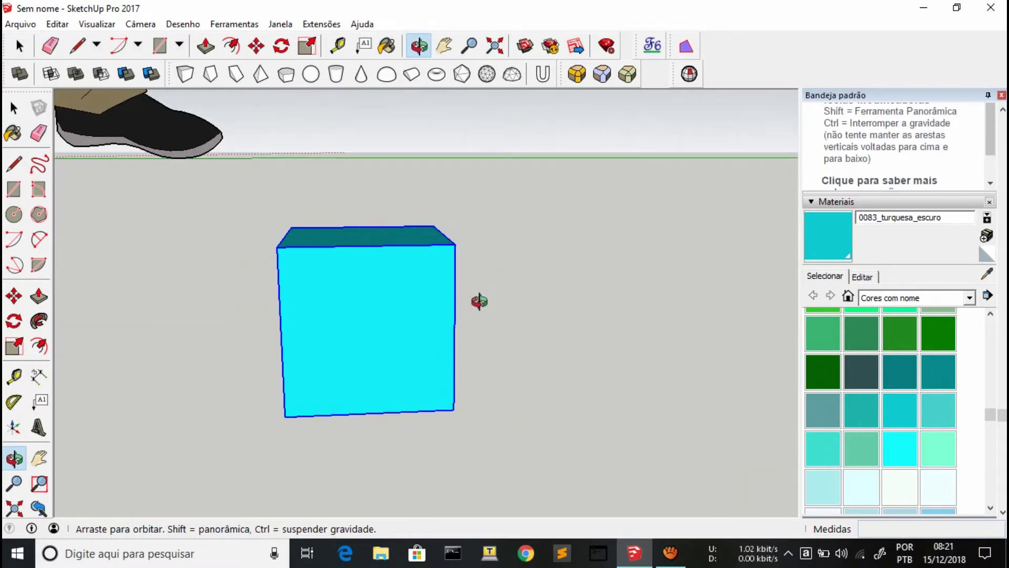
mouse_move(579, 236)
left_mouse_down()
mouse_move(163, 314)
mouse_move(304, 281)
left_mouse_up()
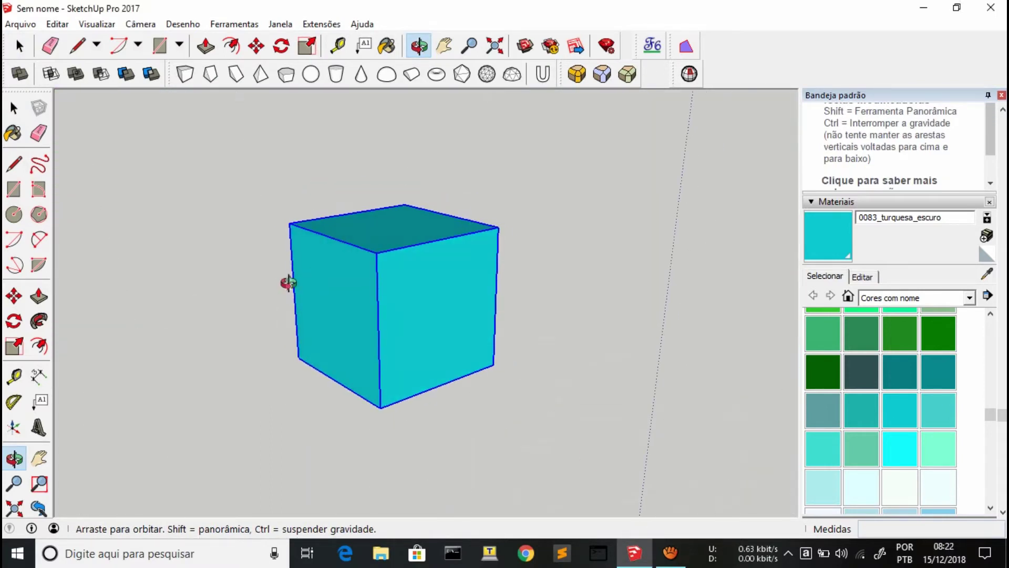
left_click(13, 107)
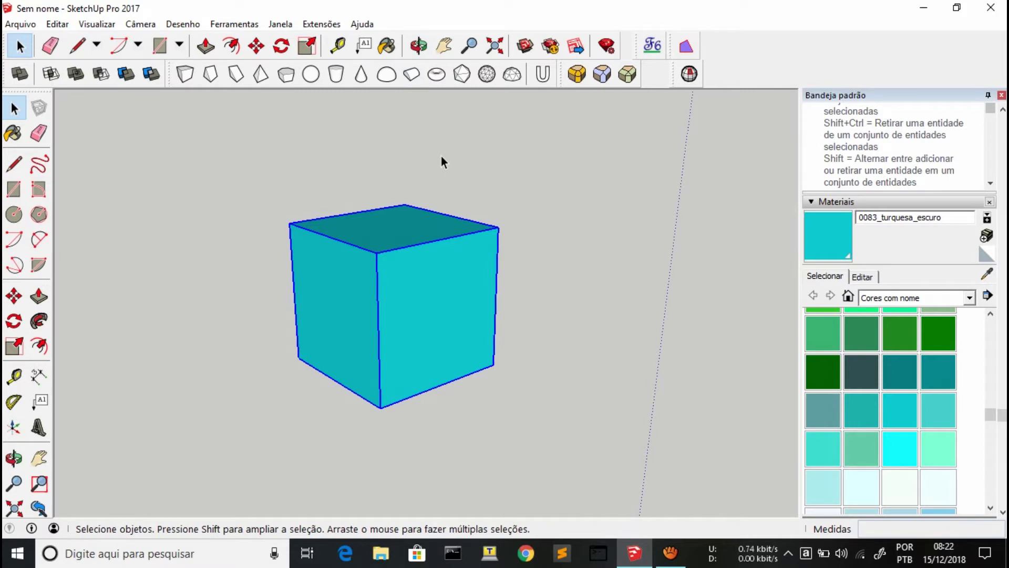
left_click(419, 47)
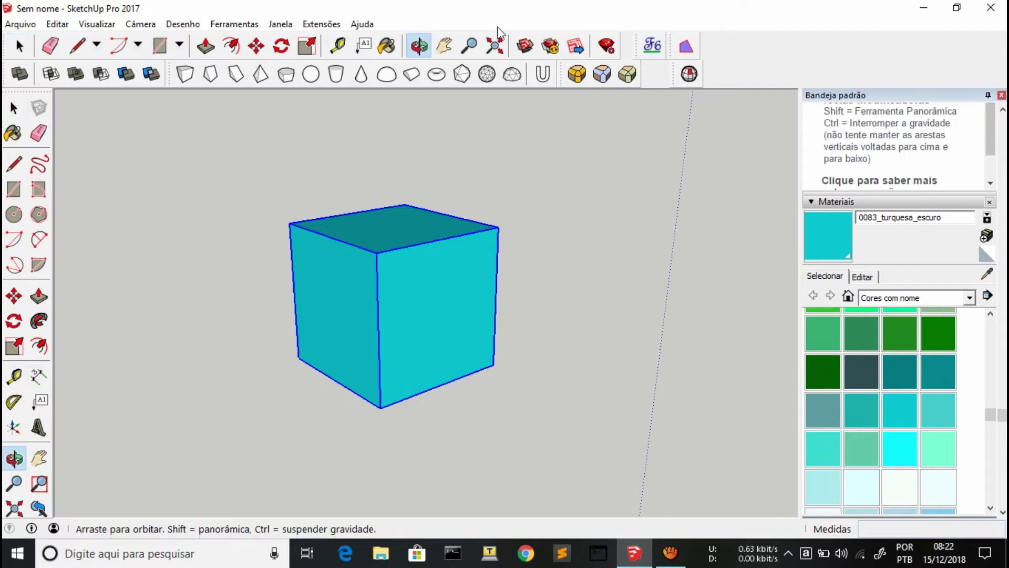
mouse_move(550, 183)
left_mouse_down()
mouse_move(534, 446)
mouse_move(134, 452)
mouse_move(166, 330)
left_mouse_up()
mouse_move(699, 223)
left_mouse_down()
mouse_move(208, 376)
mouse_move(393, 108)
mouse_move(451, 320)
mouse_move(496, 135)
mouse_move(495, 290)
mouse_move(452, 498)
mouse_move(441, 305)
mouse_move(680, 232)
mouse_move(495, 266)
mouse_move(479, 253)
left_mouse_up()
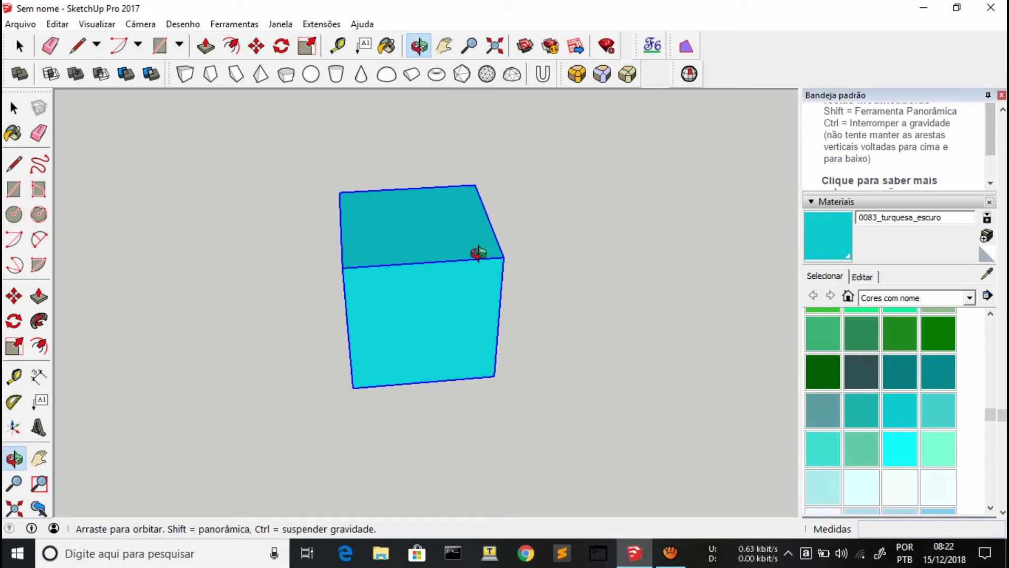
mouse_move(388, 266)
left_mouse_down()
mouse_move(421, 288)
mouse_move(532, 250)
mouse_move(443, 359)
mouse_move(447, 282)
mouse_move(349, 282)
mouse_move(660, 126)
mouse_move(830, 277)
mouse_move(176, 313)
mouse_move(515, 111)
mouse_move(180, 361)
mouse_move(372, 321)
mouse_move(327, 236)
mouse_move(313, 241)
mouse_move(342, 273)
mouse_move(434, 250)
left_mouse_up()
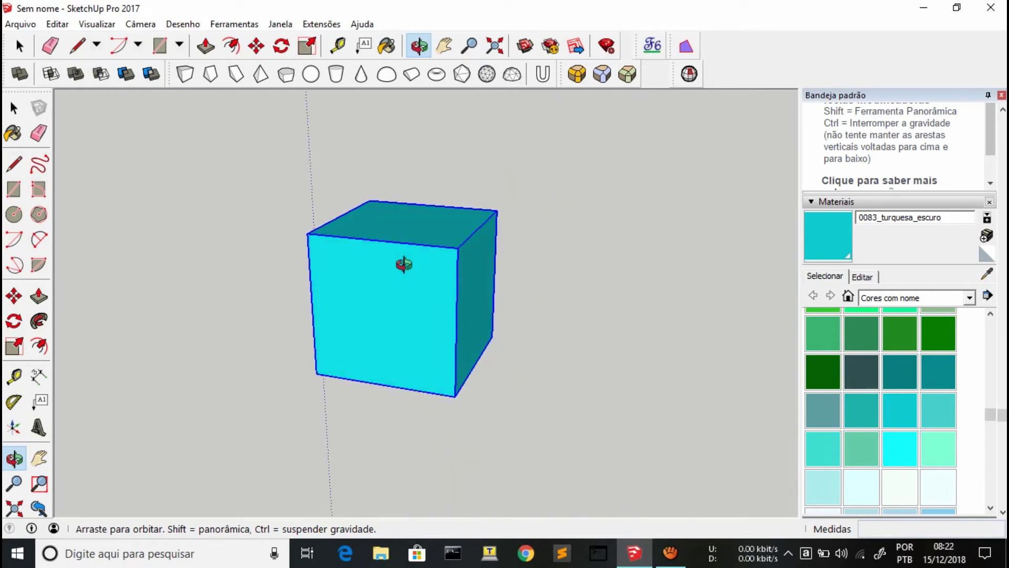
- Pan and zoom the view to bring the cube back near the centre
left_click(445, 50)
left_click_drag(524, 275, 518, 235)
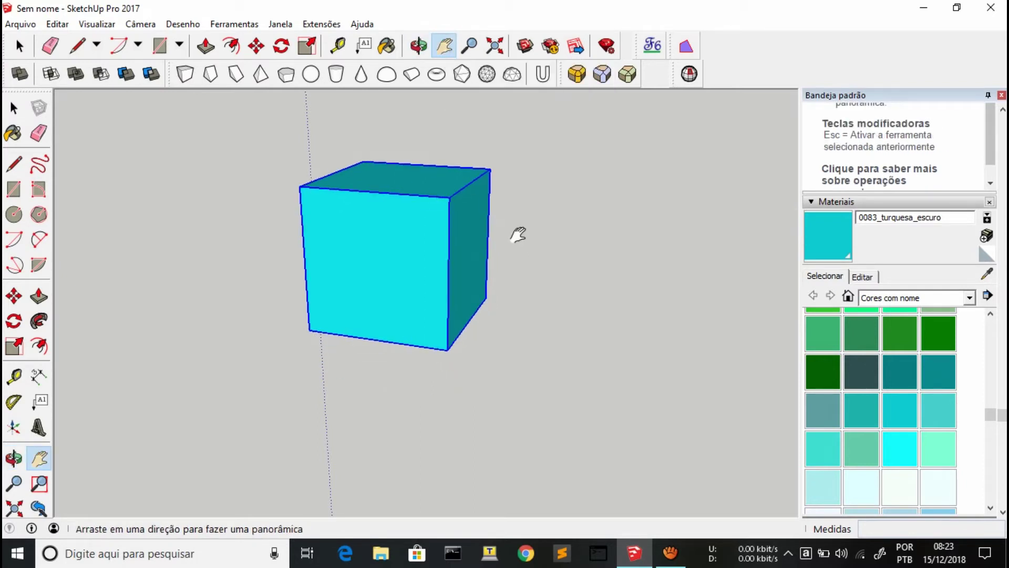
mouse_move(519, 234)
left_mouse_down()
mouse_move(459, 251)
mouse_move(487, 238)
mouse_move(520, 302)
mouse_move(512, 258)
left_mouse_up()
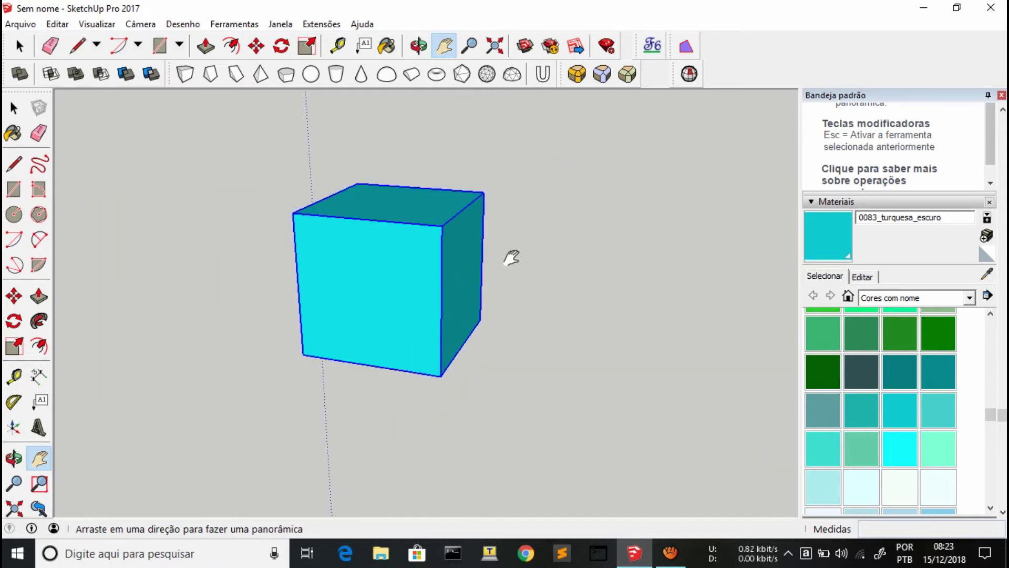
scroll(512, 257, "down", 5)
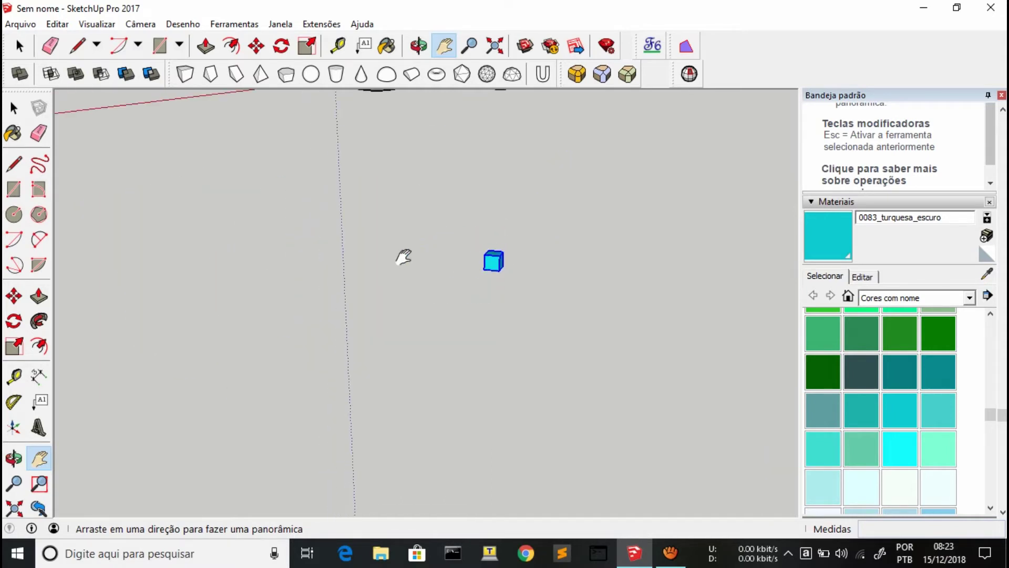
scroll(461, 270, "up", 3)
mouse_move(639, 231)
left_mouse_down()
mouse_move(554, 259)
mouse_move(511, 505)
left_mouse_up()
mouse_move(308, 562)
left_mouse_down()
mouse_move(368, 168)
mouse_move(457, 395)
mouse_move(486, 109)
mouse_move(578, 216)
left_mouse_up()
left_click_drag(569, 269, 500, 217)
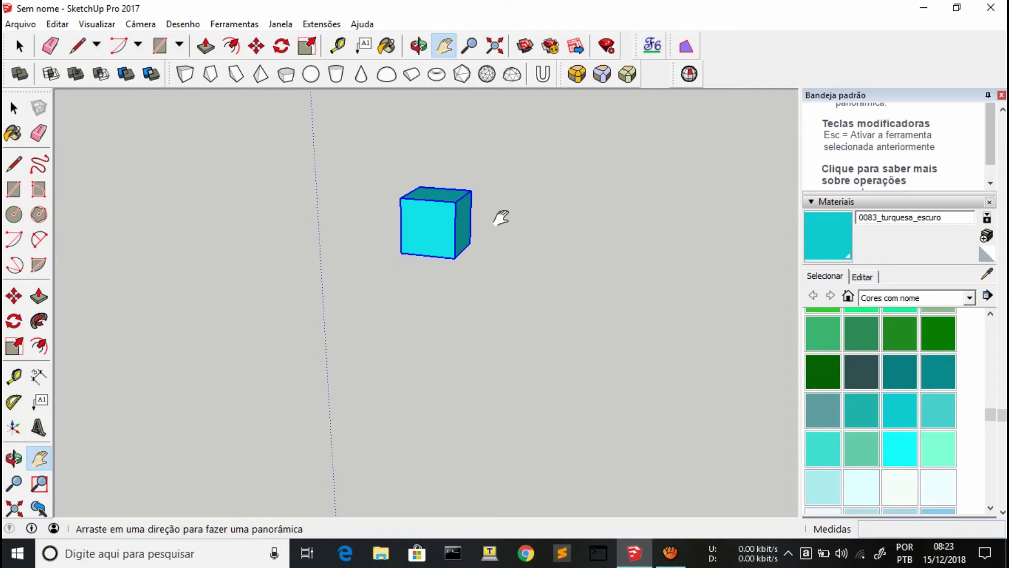
- Orbit down to eye level so the cube is seen face-on against the horizon
left_click(419, 46)
mouse_move(415, 137)
left_mouse_down()
mouse_move(378, 72)
mouse_move(353, 228)
mouse_move(322, 113)
left_mouse_up()
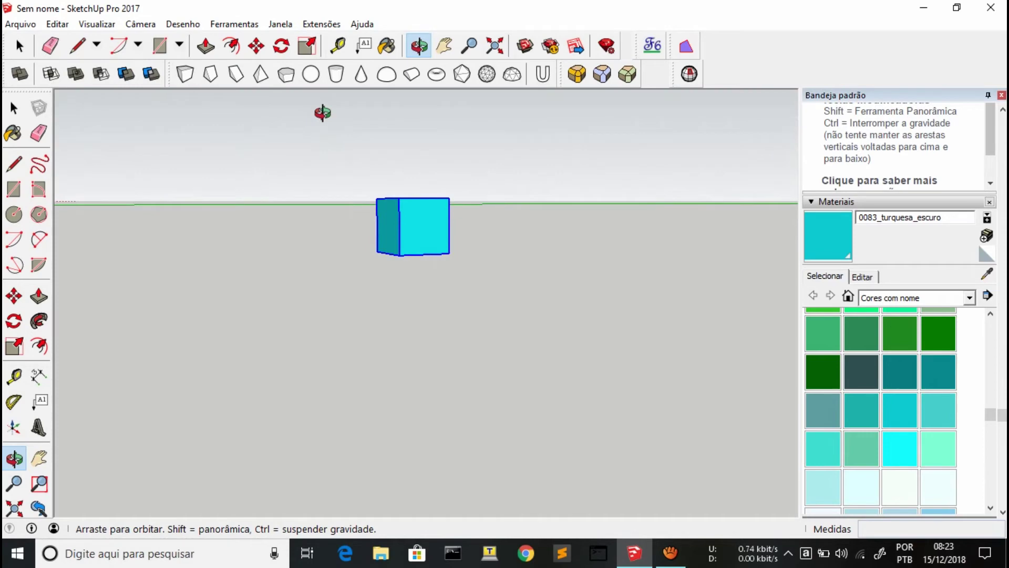
left_click(444, 46)
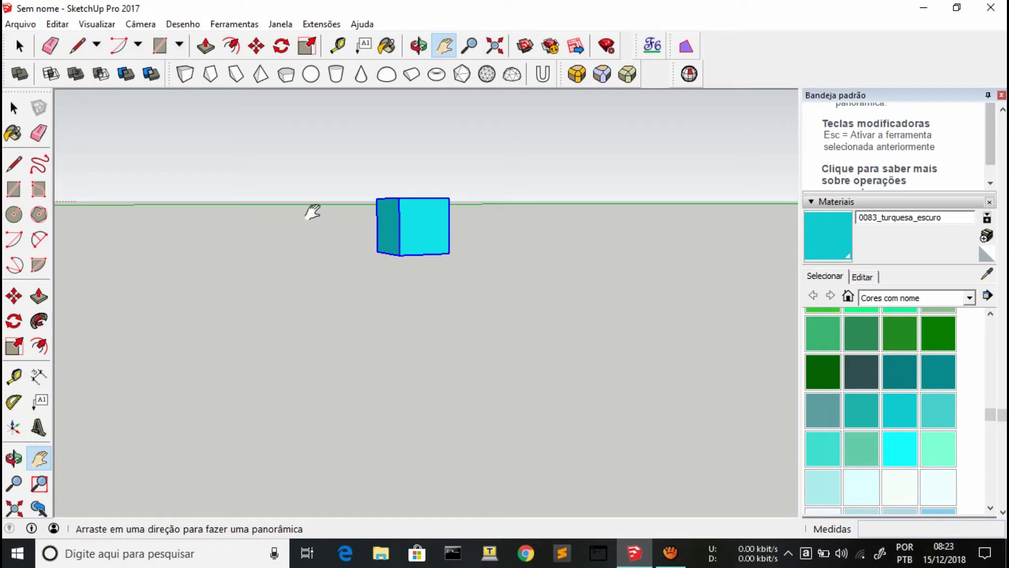
left_click(468, 46)
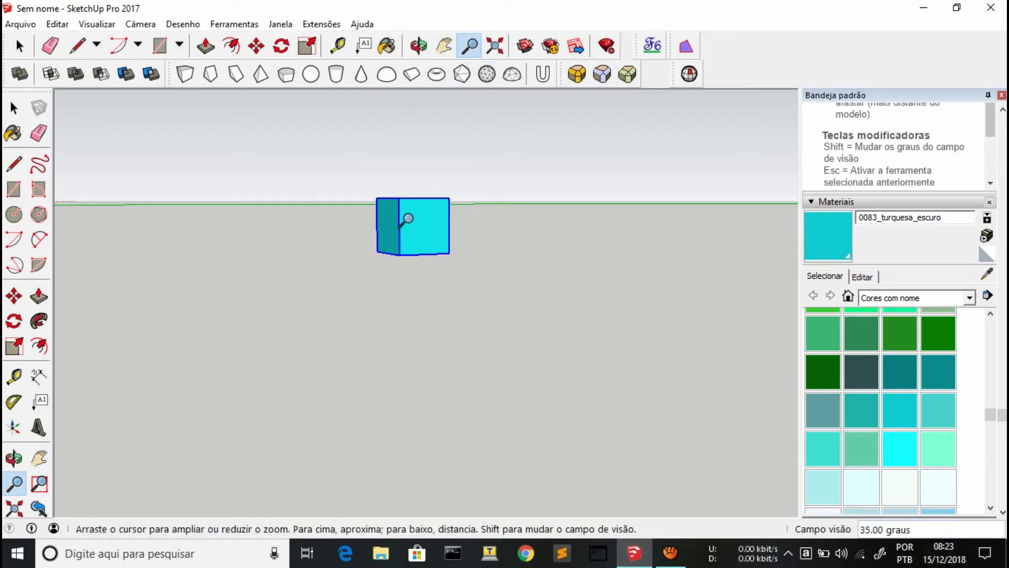
scroll(408, 219, "down", 2)
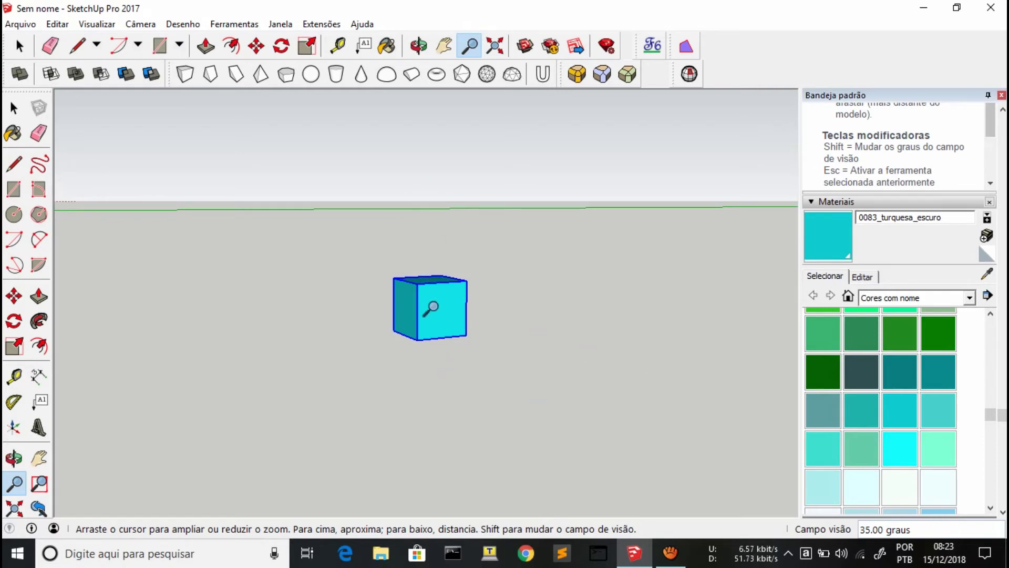
scroll(430, 378, "down", 1)
mouse_move(431, 377)
left_mouse_down()
mouse_move(428, 241)
mouse_move(414, 428)
mouse_move(451, 71)
mouse_move(461, 372)
mouse_move(448, 406)
mouse_move(437, 138)
mouse_move(459, 171)
mouse_move(436, 304)
mouse_move(455, 324)
mouse_move(451, 373)
left_mouse_up()
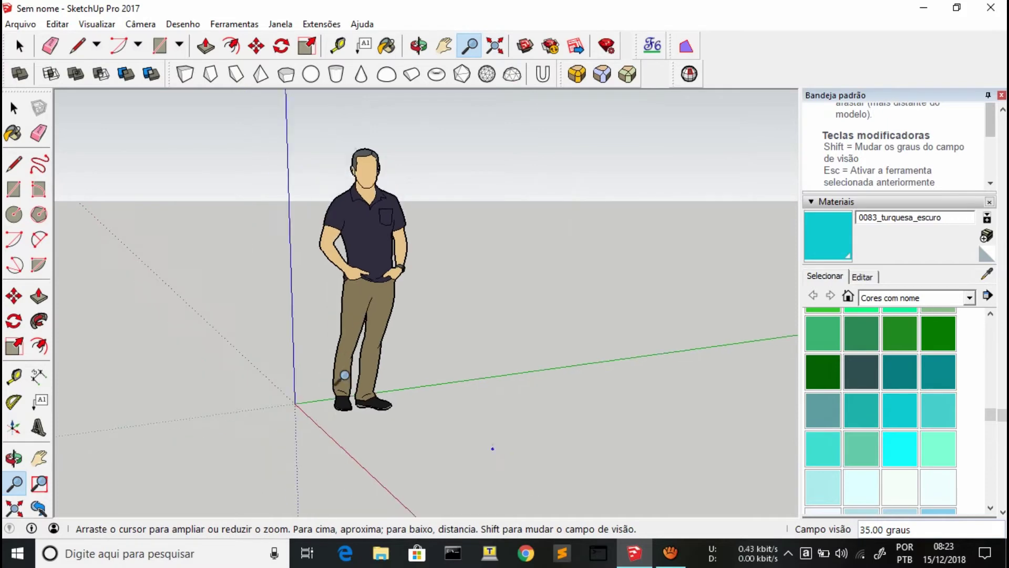
scroll(339, 421, "down", 2)
scroll(352, 476, "up", 4)
scroll(352, 476, "up", 3)
scroll(351, 504, "up", 3)
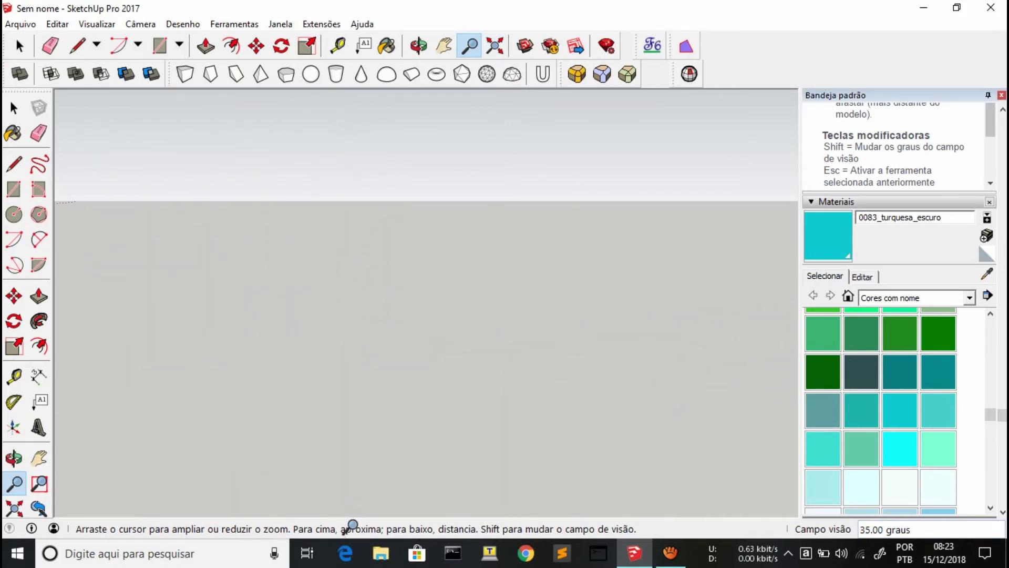
scroll(390, 231, "down", 4)
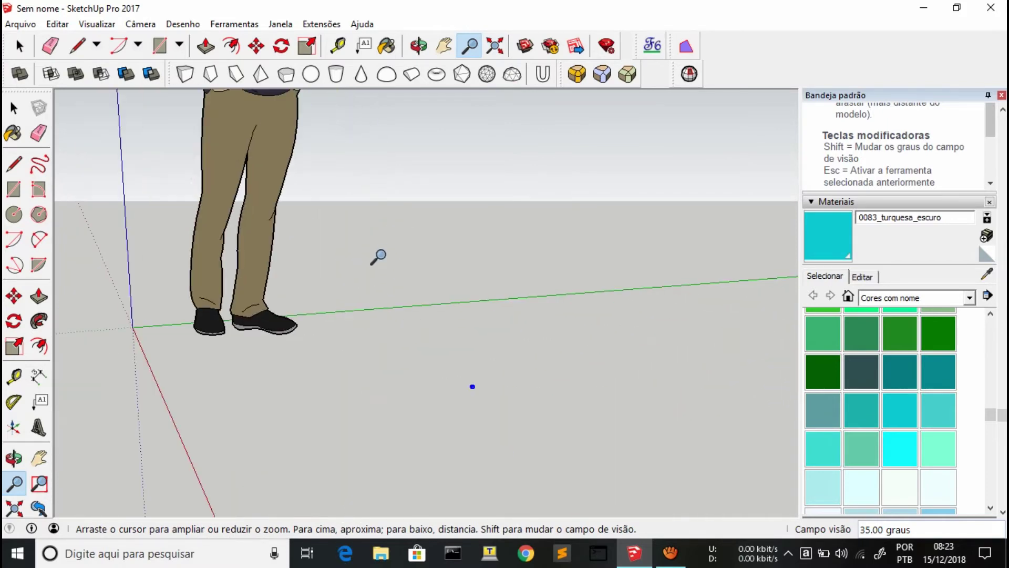
left_click_drag(384, 251, 344, 267)
mouse_move(259, 180)
left_mouse_down()
mouse_move(243, 300)
mouse_move(268, 205)
mouse_move(292, 187)
mouse_move(275, 473)
mouse_move(326, 243)
mouse_move(335, 337)
left_mouse_up()
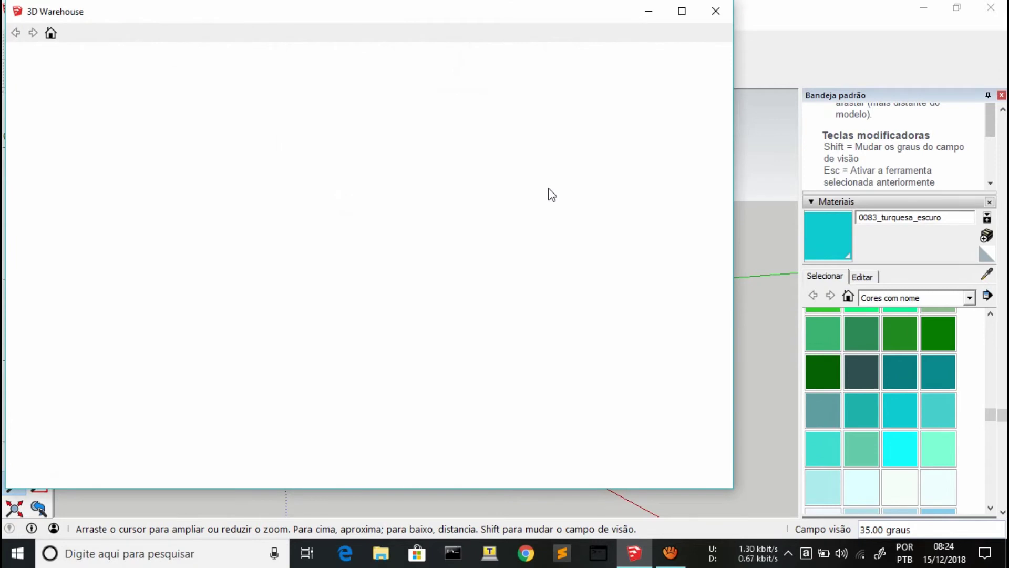
left_click(725, 13)
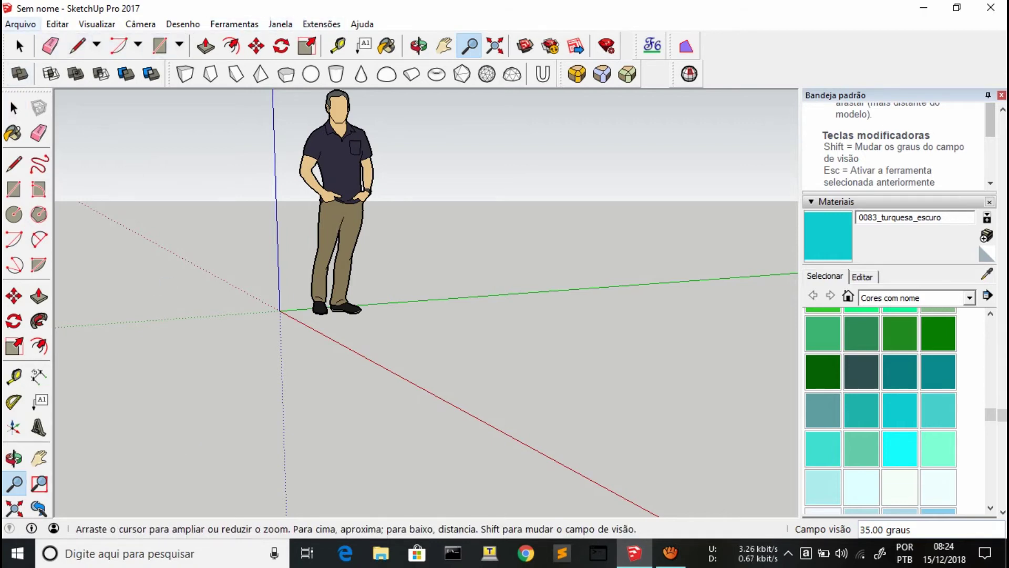
left_click(20, 46)
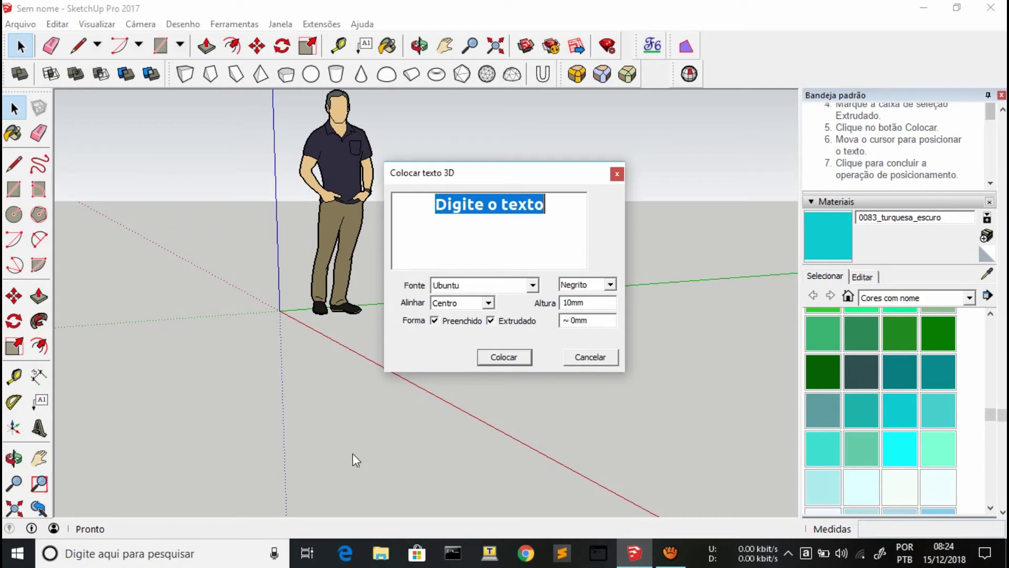
- Replace the 3D text placeholder with 'TDC PROJETOS' and accept it for placement
key("BackSpace")
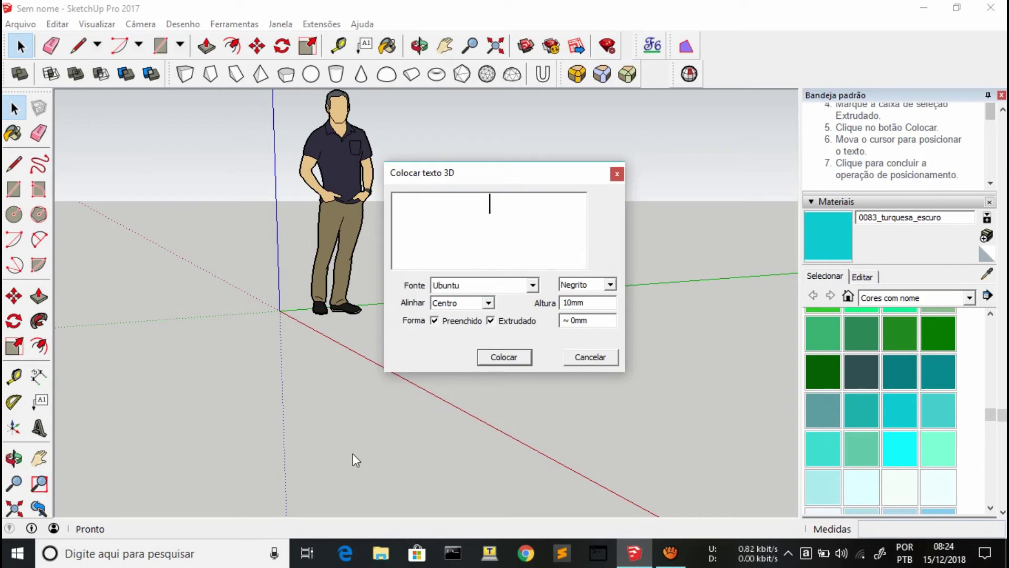
type("TDC")
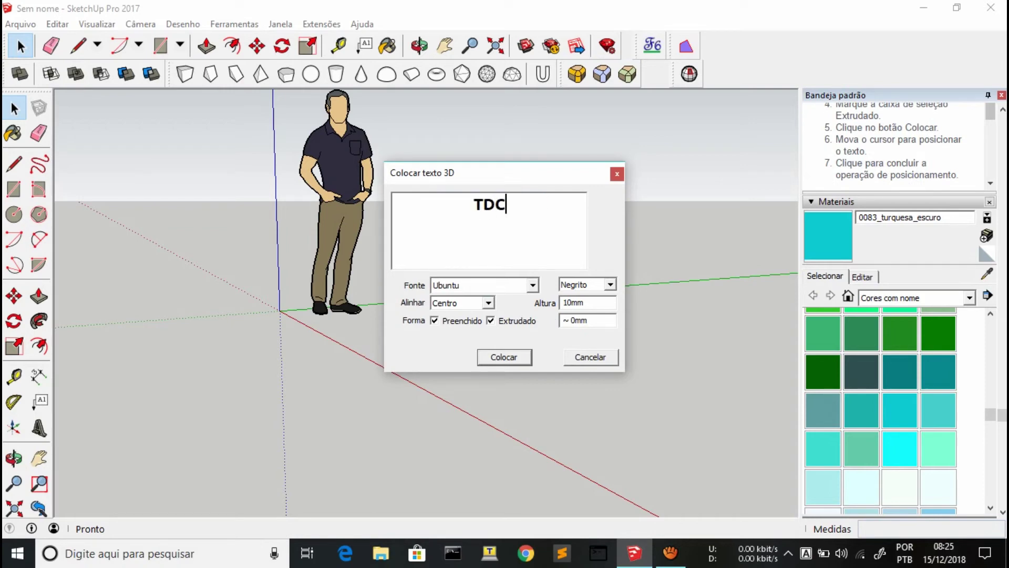
type(" PROJETOS")
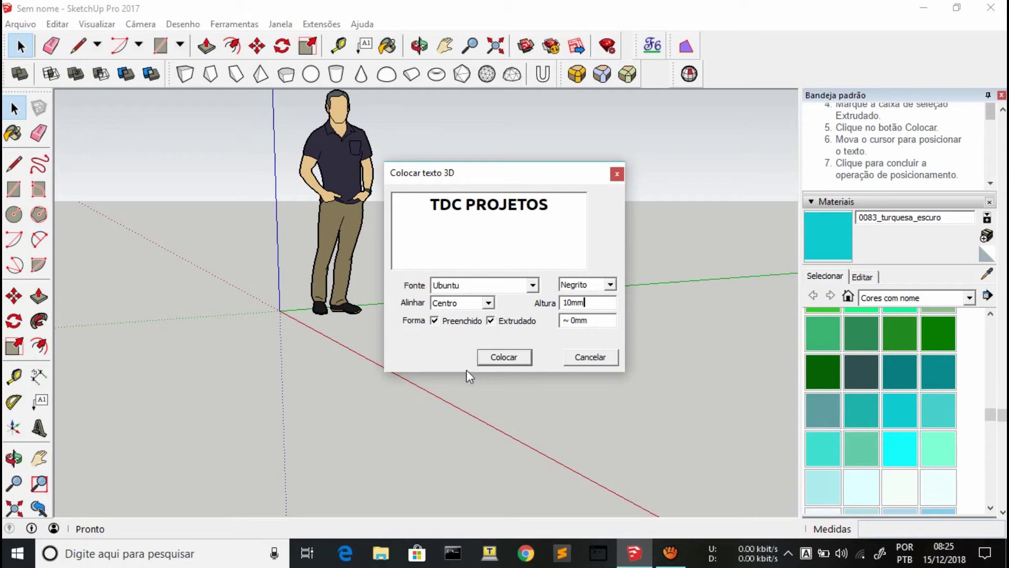
left_click(520, 361)
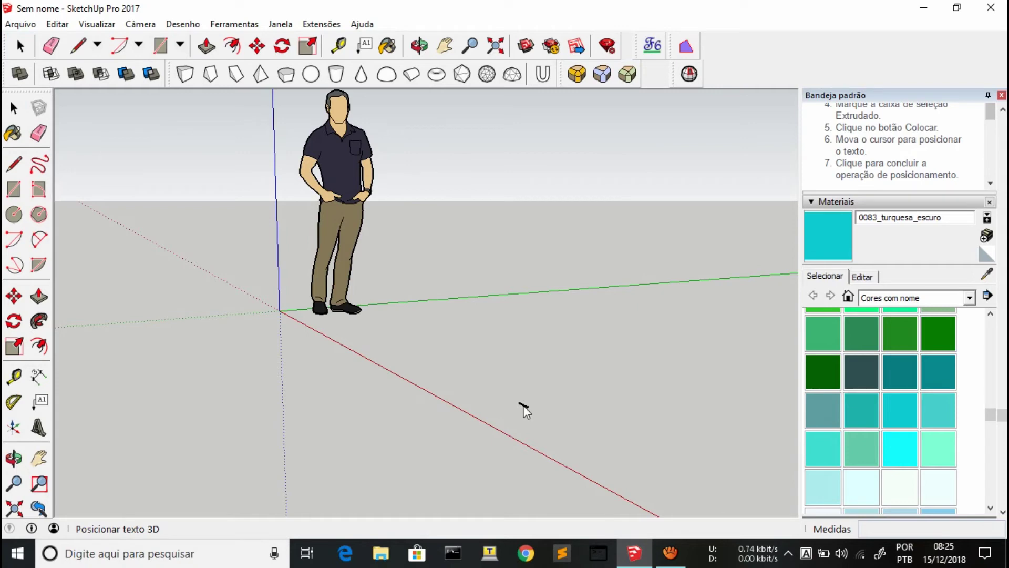
- Place the TDC PROJETOS 3D text flat on the ground and zoom in on it
left_click(470, 376)
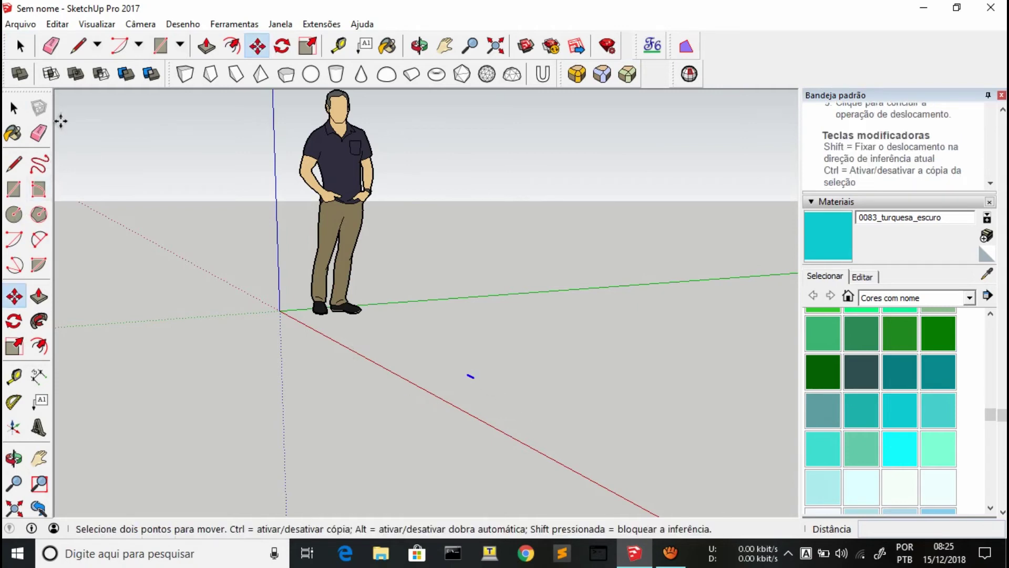
key("space")
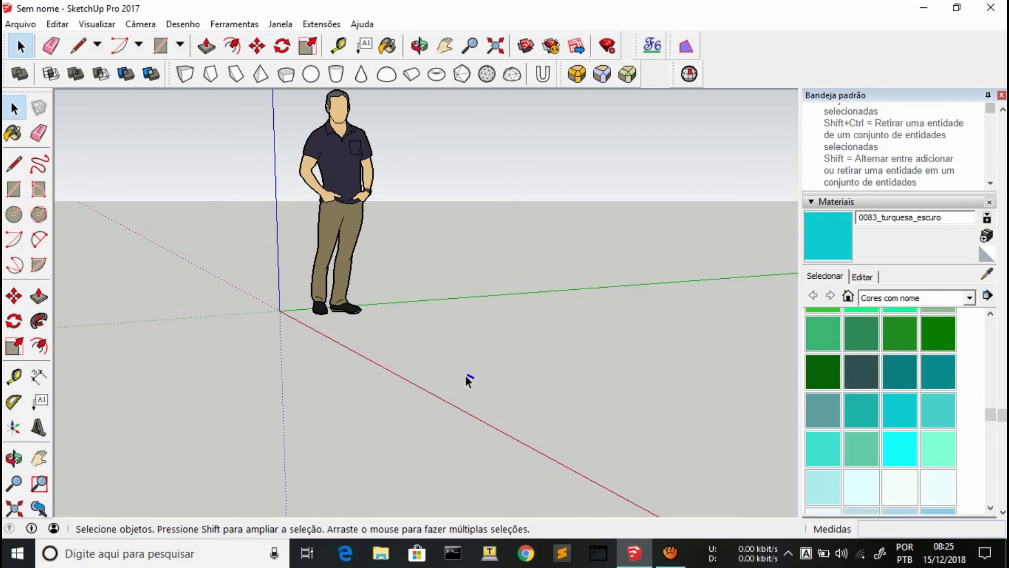
scroll(477, 376, "up", 2)
scroll(476, 377, "up", 2)
scroll(481, 389, "up", 1)
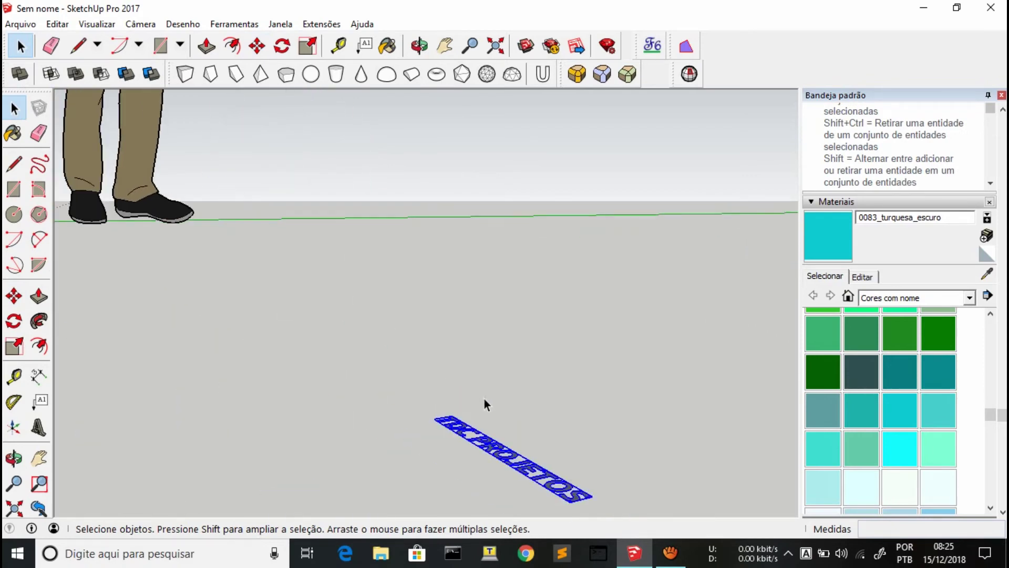
- Orbit and pan to inspect the flat lettering, then bring up the 3D text settings again
left_click(419, 46)
mouse_move(424, 110)
left_mouse_down()
mouse_move(566, 396)
mouse_move(435, 243)
mouse_move(434, 261)
left_mouse_up()
left_click(444, 46)
left_click_drag(530, 241, 272, 146)
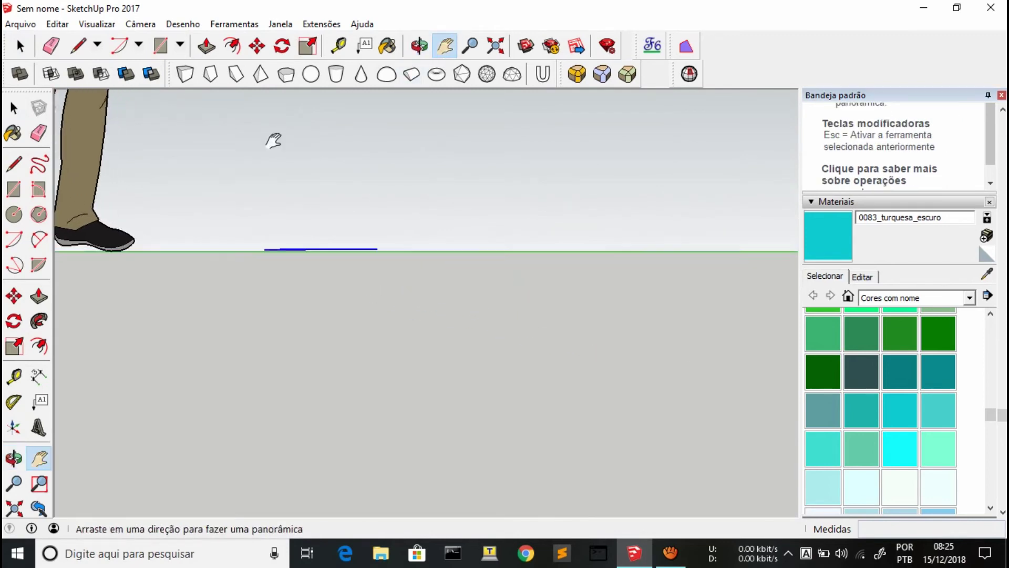
left_click(420, 46)
mouse_move(379, 84)
left_mouse_down()
mouse_move(401, 245)
mouse_move(457, 225)
left_mouse_up()
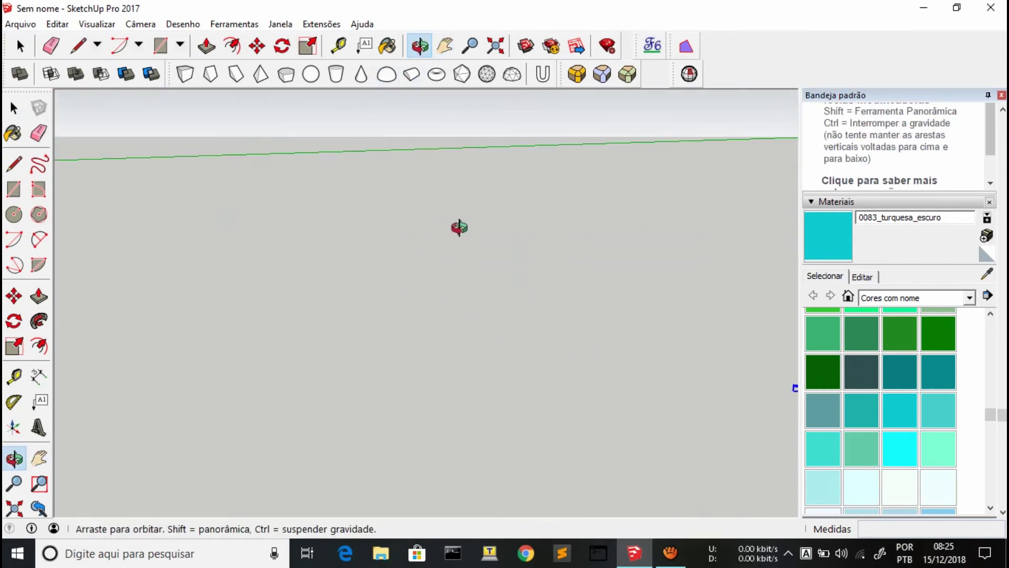
left_click(39, 427)
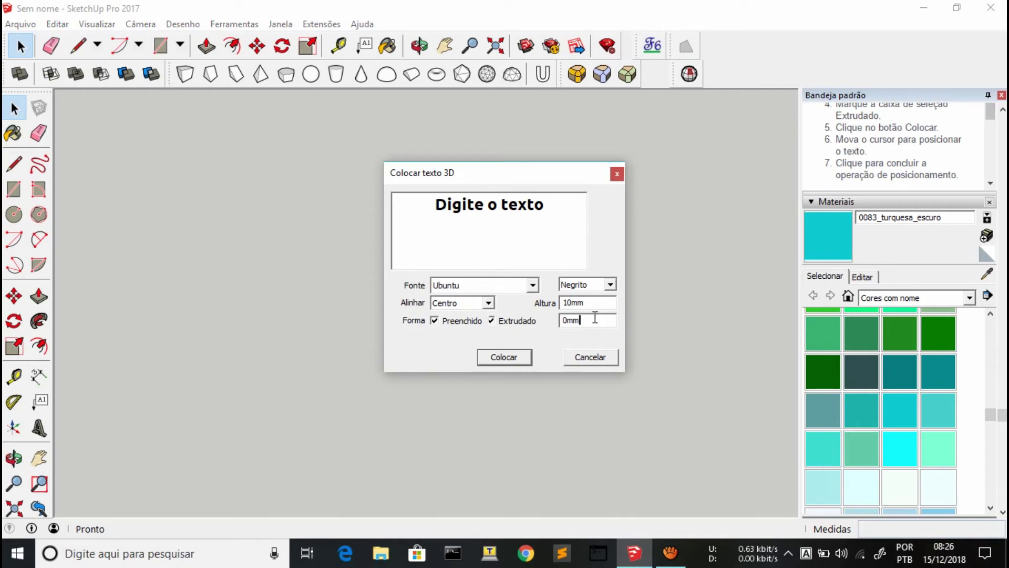
- Set the 3D text extrusion to 50 and enter TDC PROJETOS as the lettering
key("BackSpace")
key("BackSpace")
type("50MM")
key("BackSpace")
key("BackSpace")
left_click_drag(551, 213, 358, 229)
type("TDC")
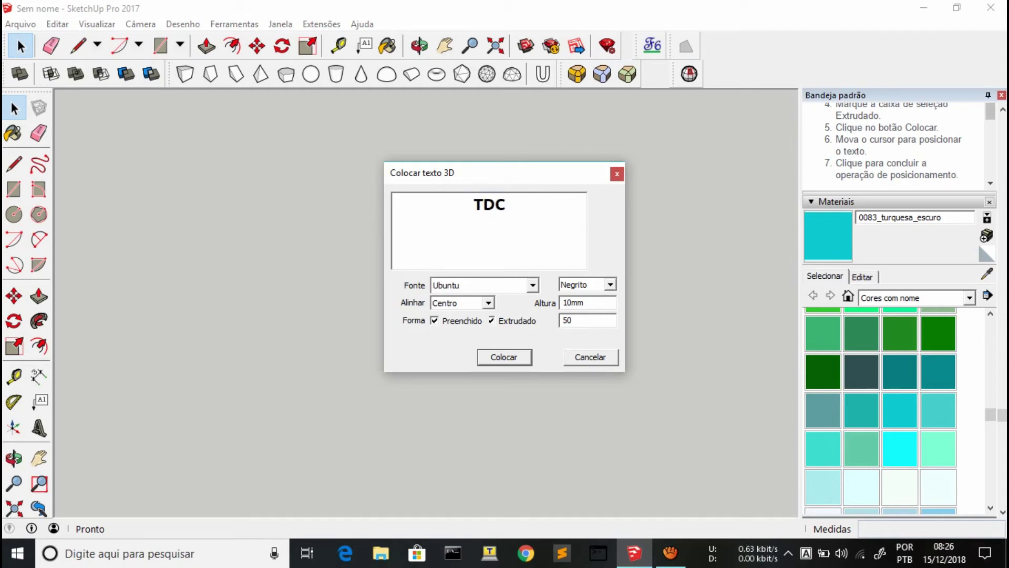
type(" PROJETOS")
key("Return")
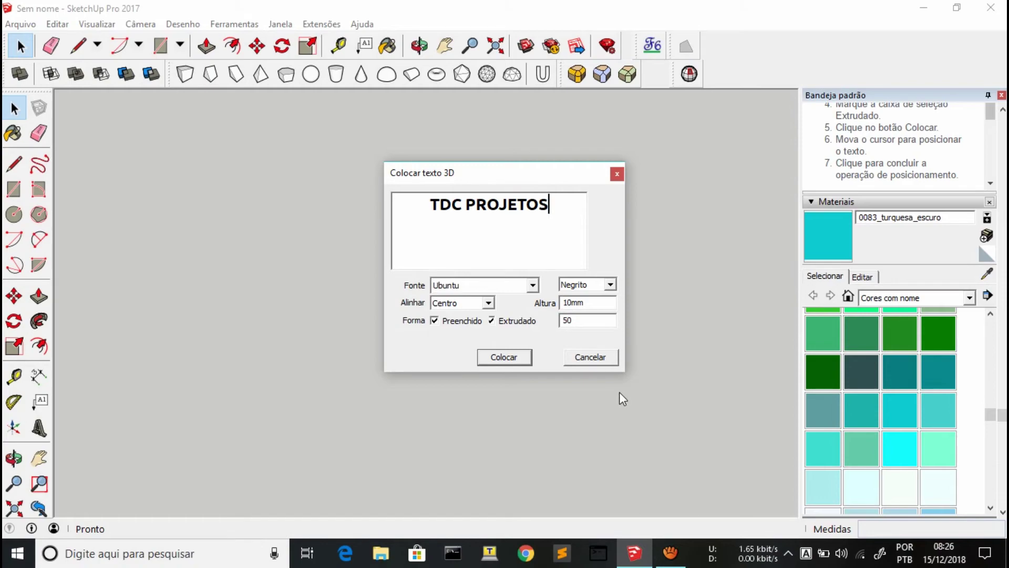
left_click(505, 360)
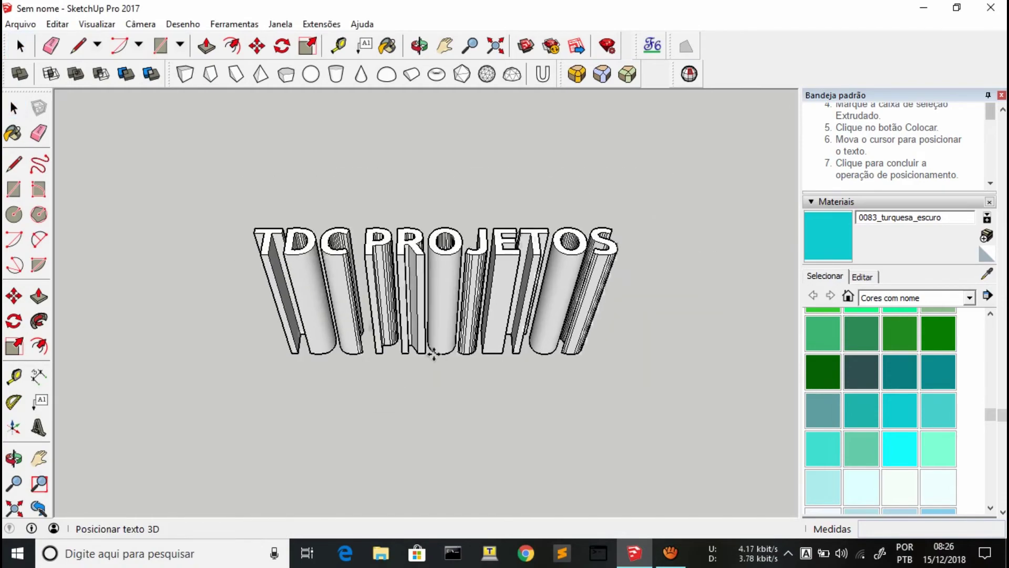
- Place the extruded TDC PROJETOS lettering and orbit to view its depth
left_click(446, 241)
left_click(415, 50)
mouse_move(493, 102)
left_mouse_down()
mouse_move(432, 387)
mouse_move(445, 453)
mouse_move(470, 188)
mouse_move(304, 207)
mouse_move(624, 131)
mouse_move(427, 382)
mouse_move(431, 404)
left_mouse_up()
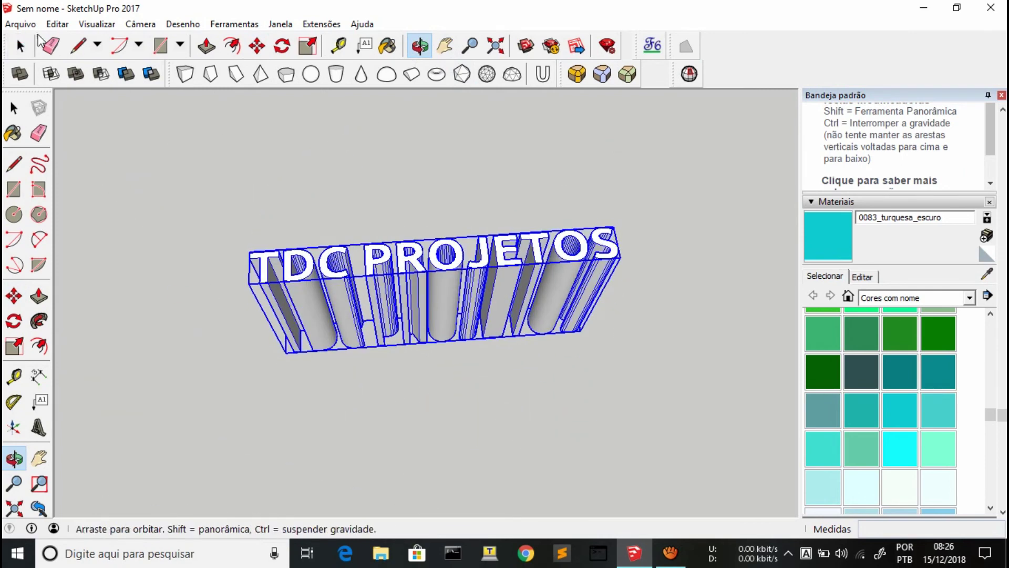
- Erase the TDC PROJETOS 3D text, then turn off Caps Lock and pick Follow Me
key("Delete")
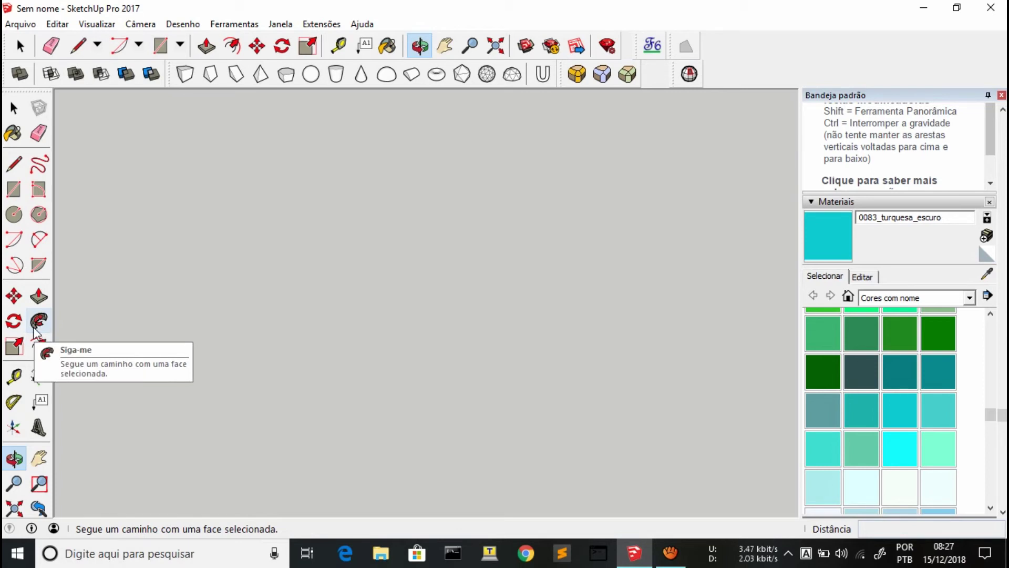
key("Caps_Lock")
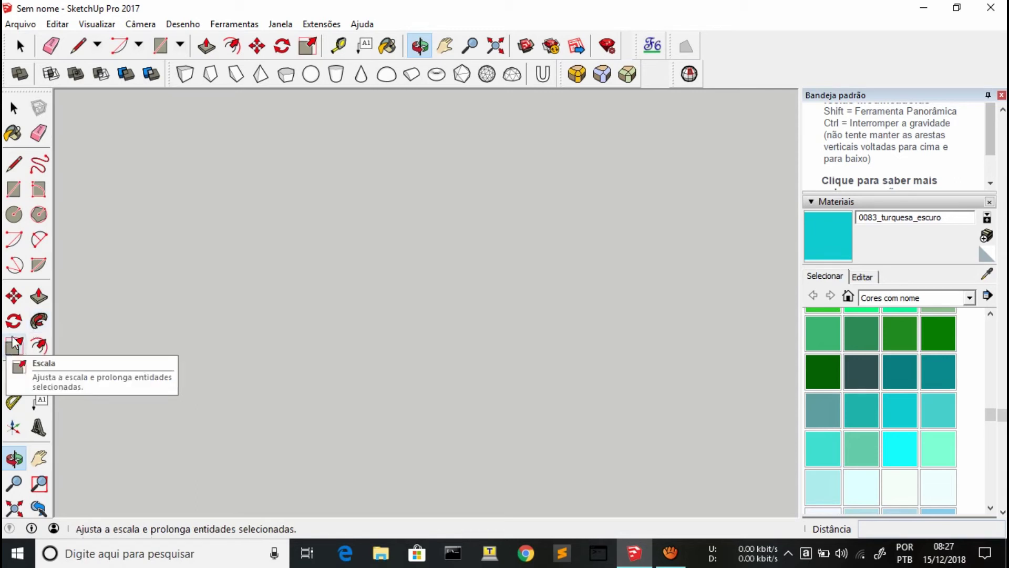
left_click(40, 327)
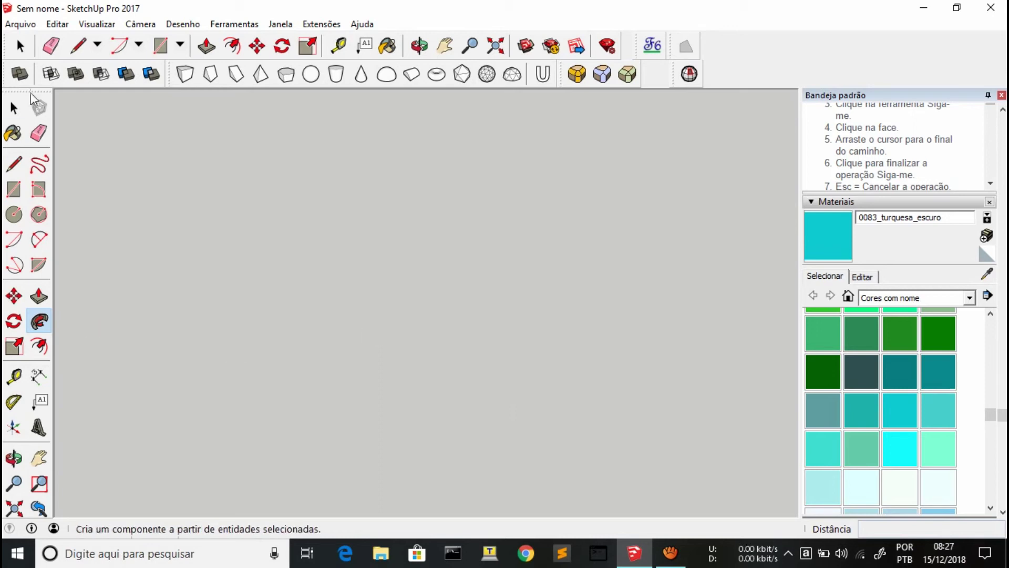
left_click(98, 45)
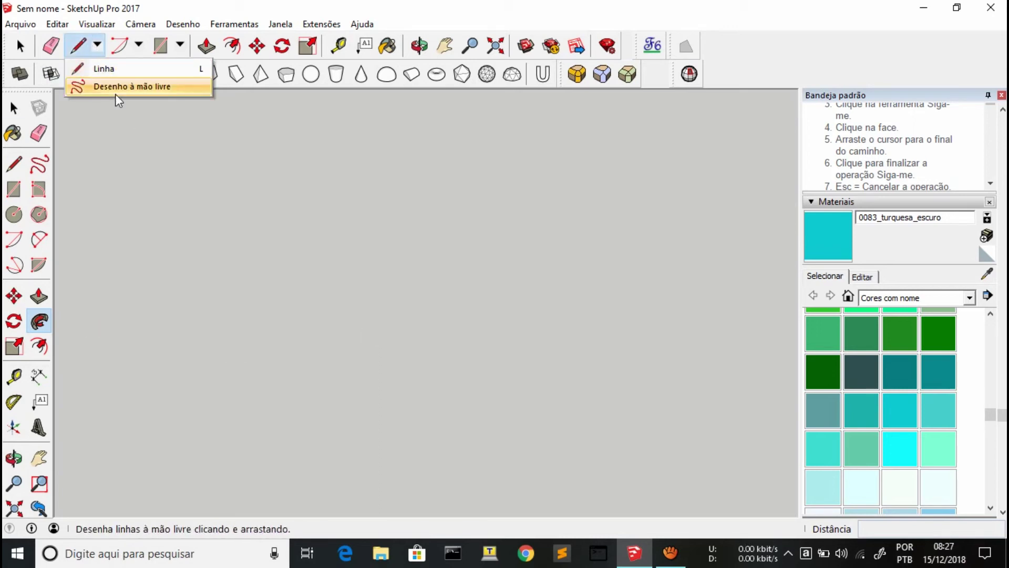
- Draw a freehand curve, then window-select all the freehand lines and delete them
left_click(132, 87)
mouse_move(168, 221)
left_mouse_down()
mouse_move(524, 194)
mouse_move(319, 389)
left_mouse_up()
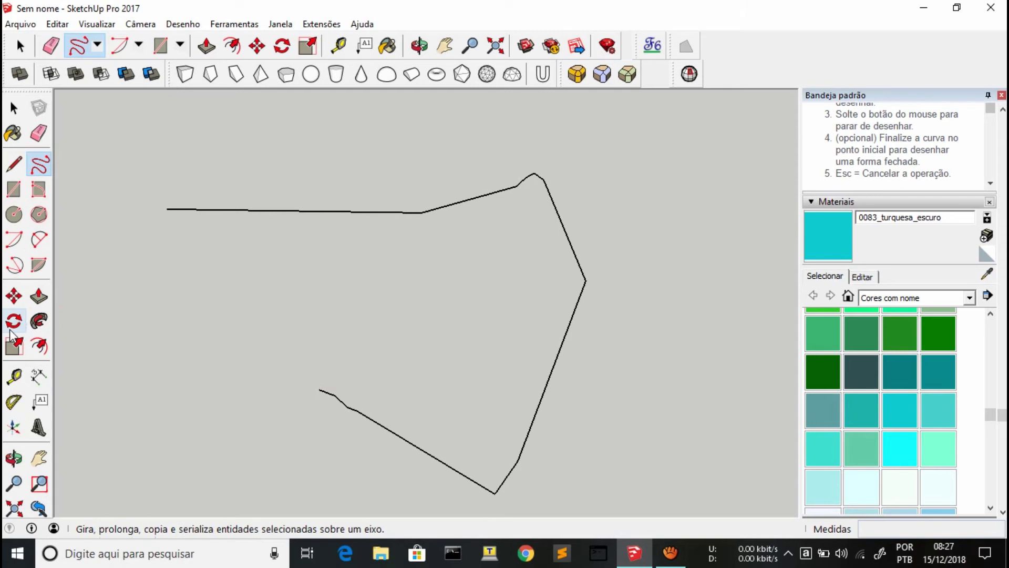
left_click(38, 322)
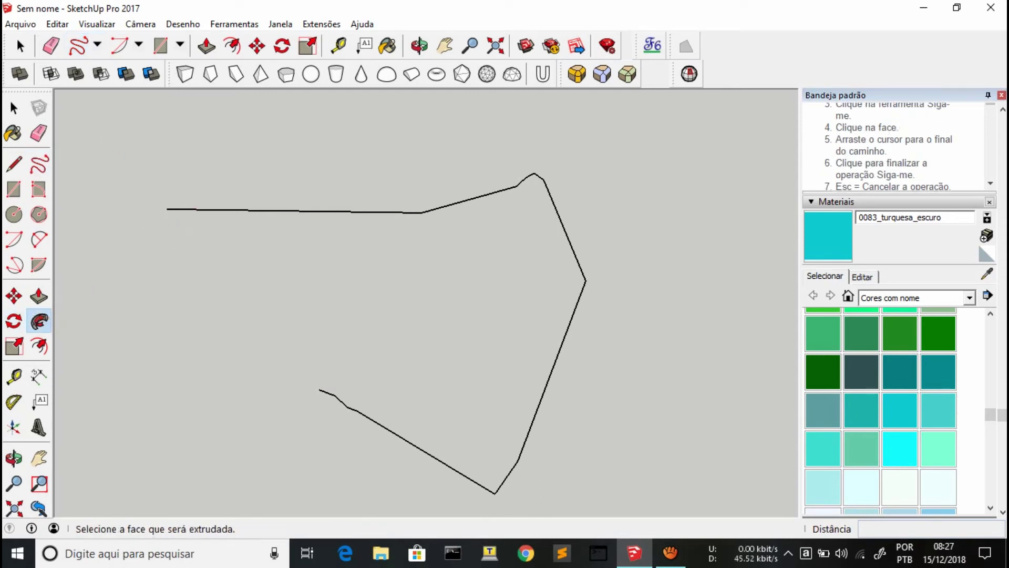
left_click(14, 109)
left_click_drag(156, 135, 648, 507)
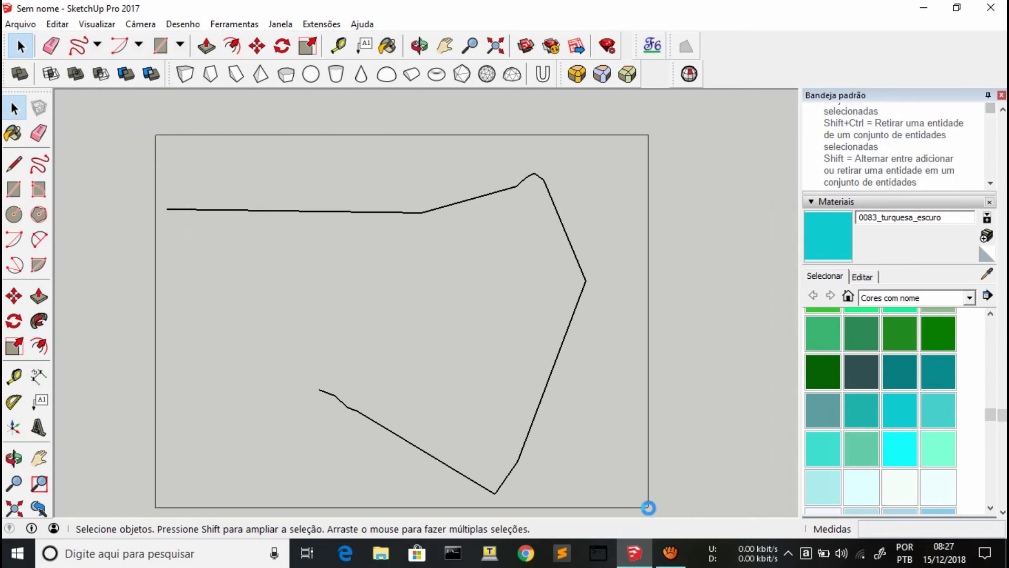
key("Delete")
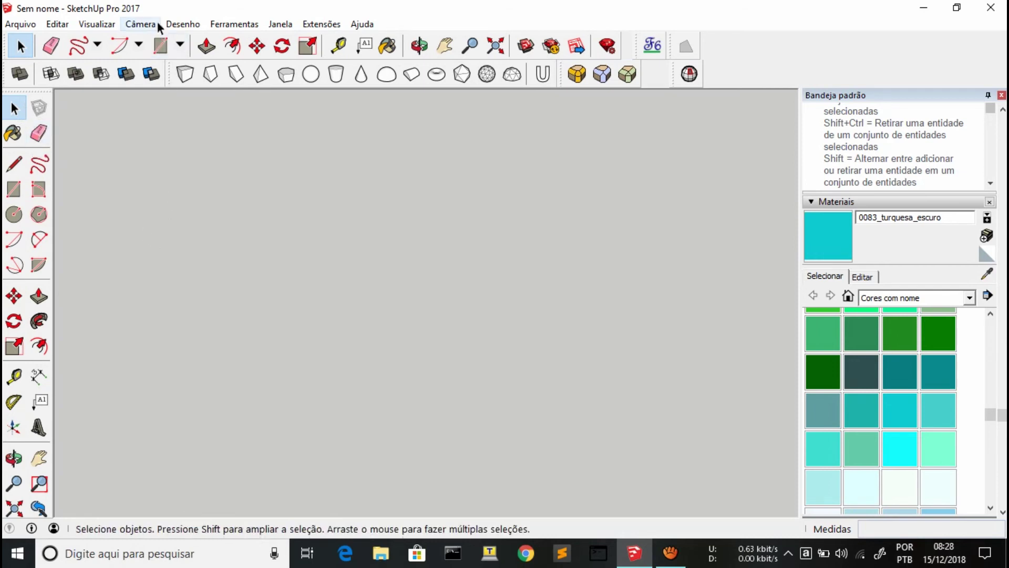
- Draw a rectangle and orbit to see it in perspective
left_click(160, 46)
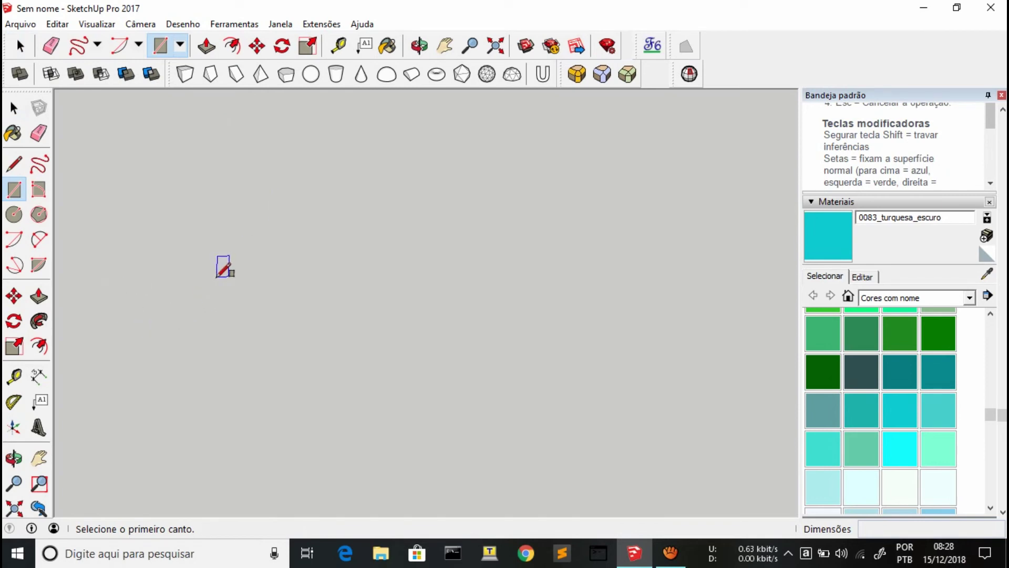
left_click(248, 279)
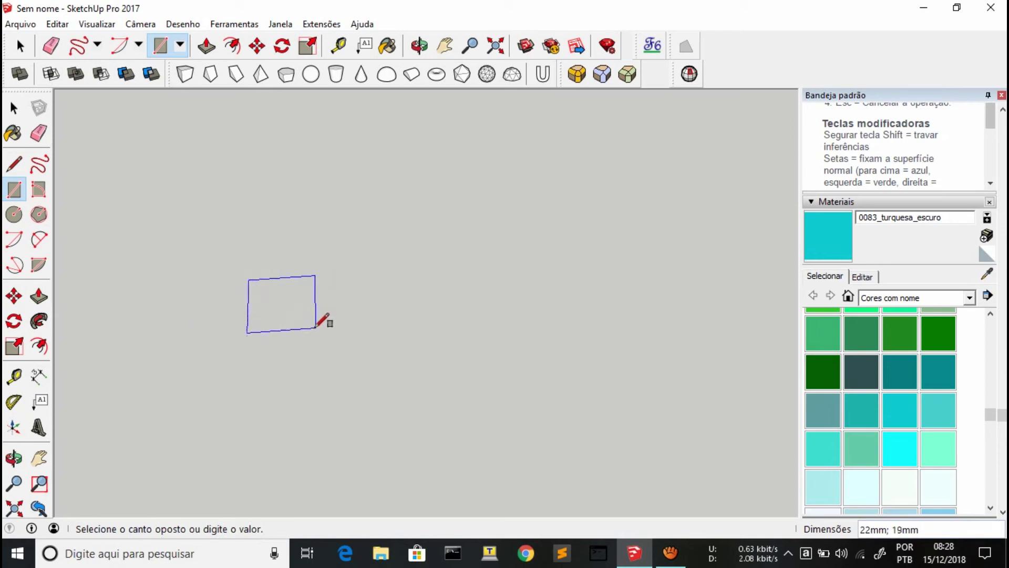
left_click(313, 333)
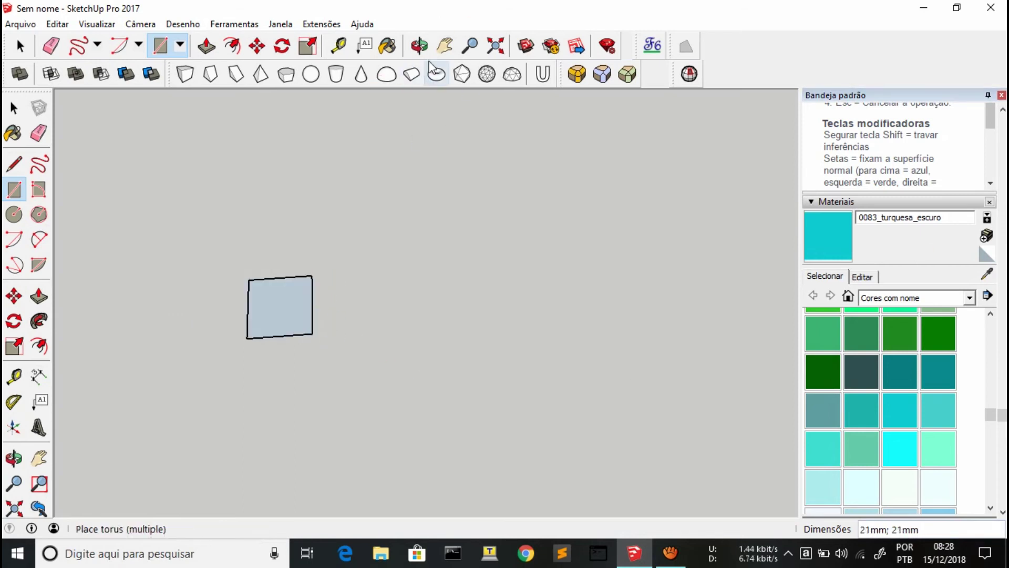
left_click(419, 45)
mouse_move(366, 371)
left_mouse_down()
mouse_move(373, 344)
mouse_move(308, 111)
mouse_move(351, 124)
left_mouse_up()
- Push/pull the rectangle up 16 mm into a box and select the whole box
left_click(206, 46)
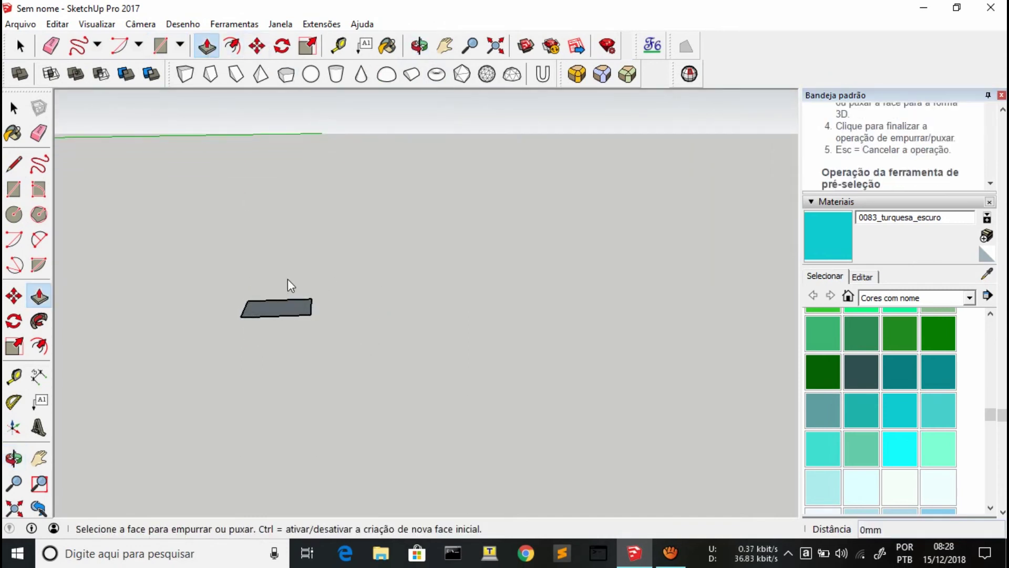
left_click(445, 46)
mouse_move(409, 160)
left_mouse_down()
mouse_move(401, 192)
mouse_move(436, 114)
left_mouse_up()
left_click(419, 46)
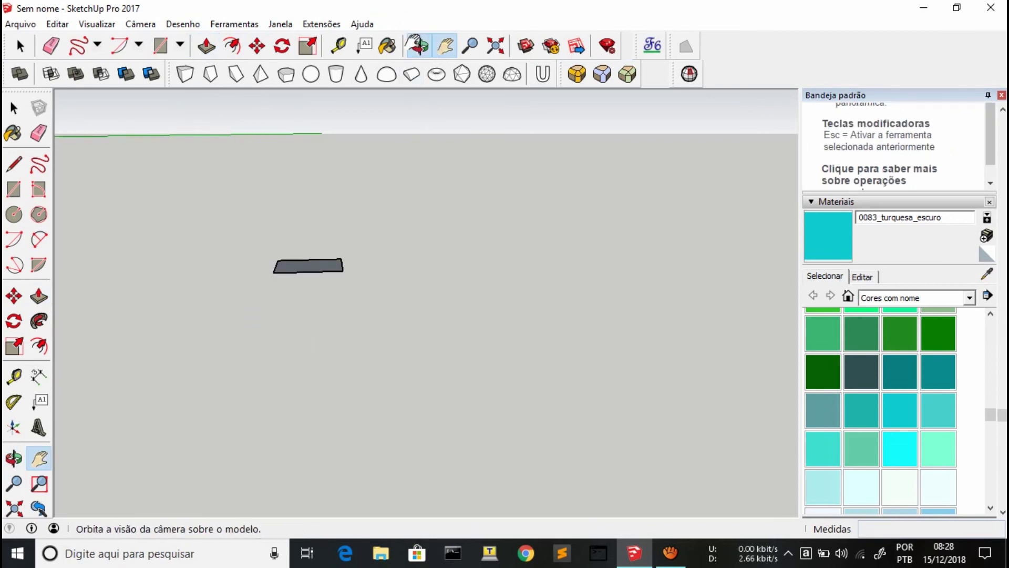
left_click(206, 45)
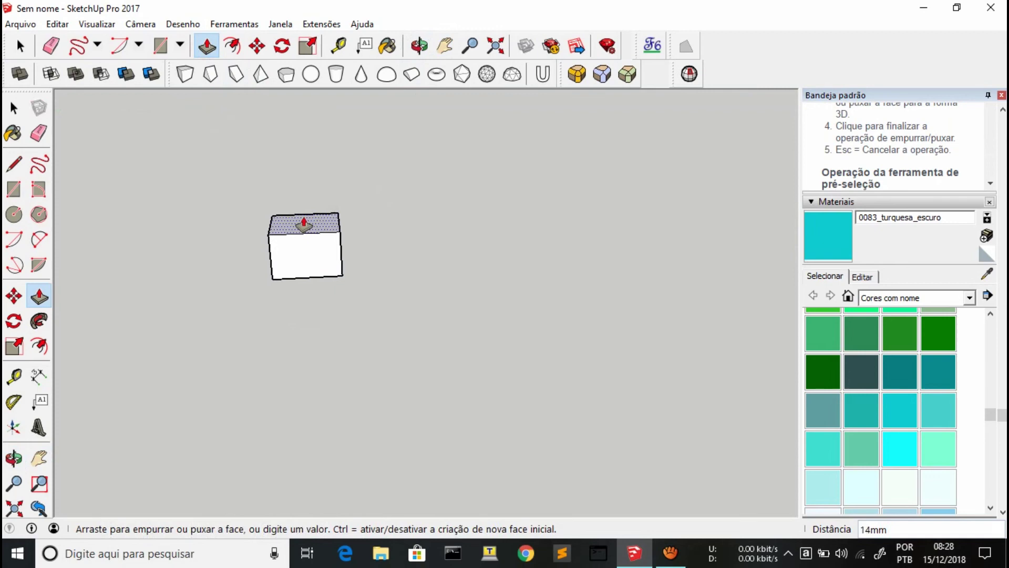
left_click(309, 217)
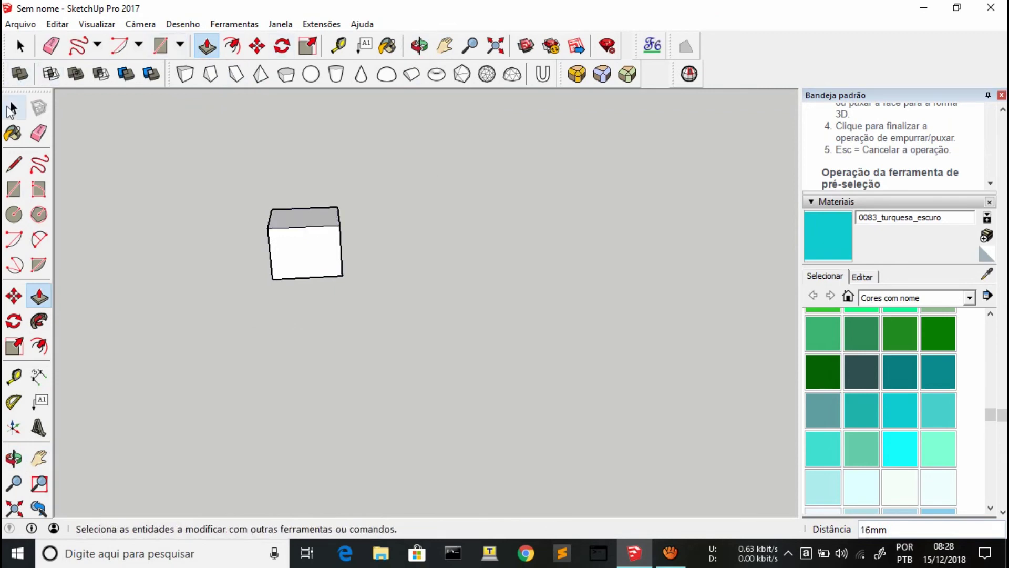
key("space")
left_click_drag(162, 117, 415, 366)
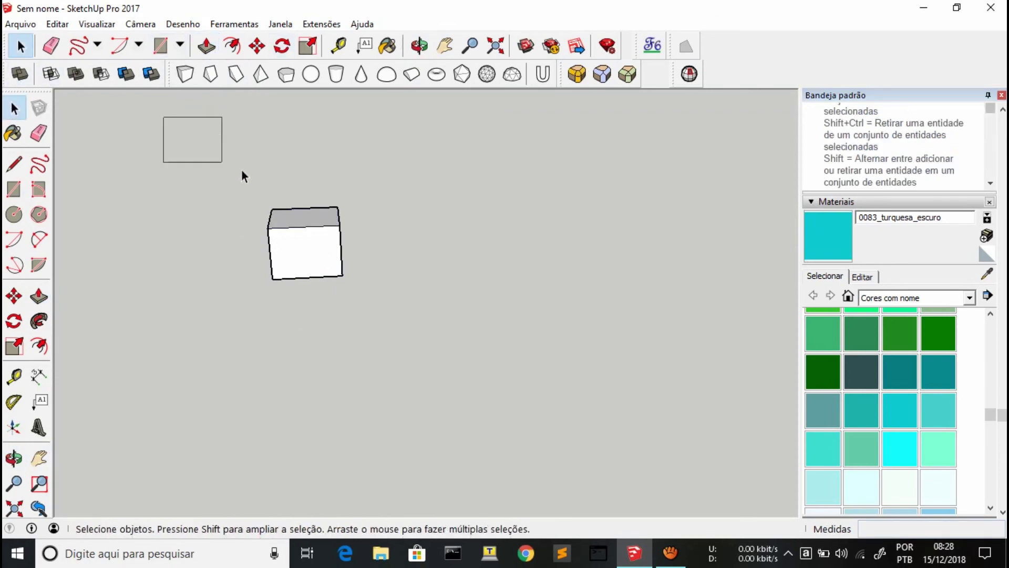
- Show the Entity Info and Components panels and orbit around the box
left_click(1003, 171)
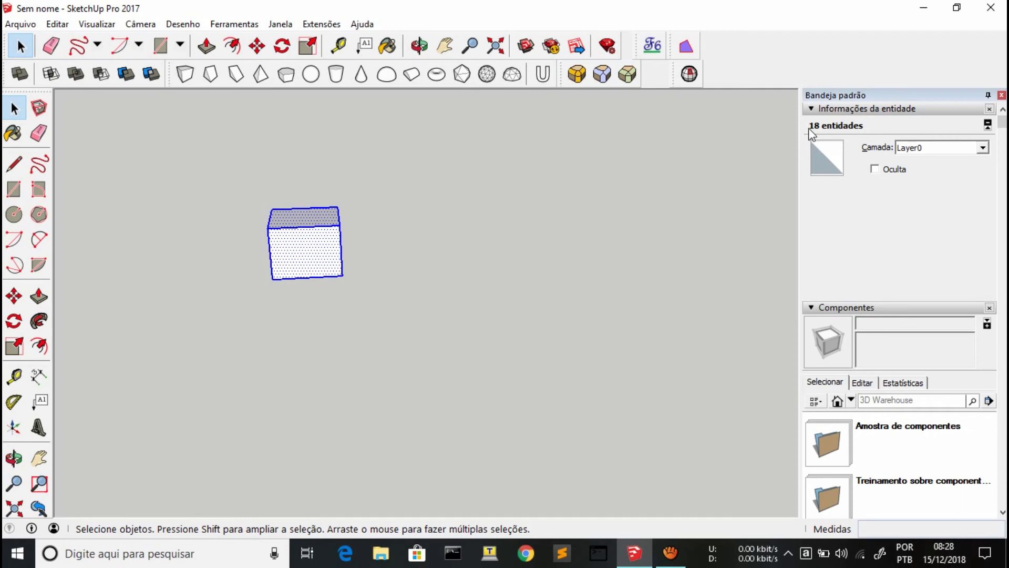
left_click(419, 46)
mouse_move(437, 163)
left_mouse_down()
mouse_move(428, 221)
mouse_move(279, 187)
mouse_move(464, 162)
mouse_move(462, 149)
mouse_move(559, 165)
mouse_move(560, 196)
left_mouse_up()
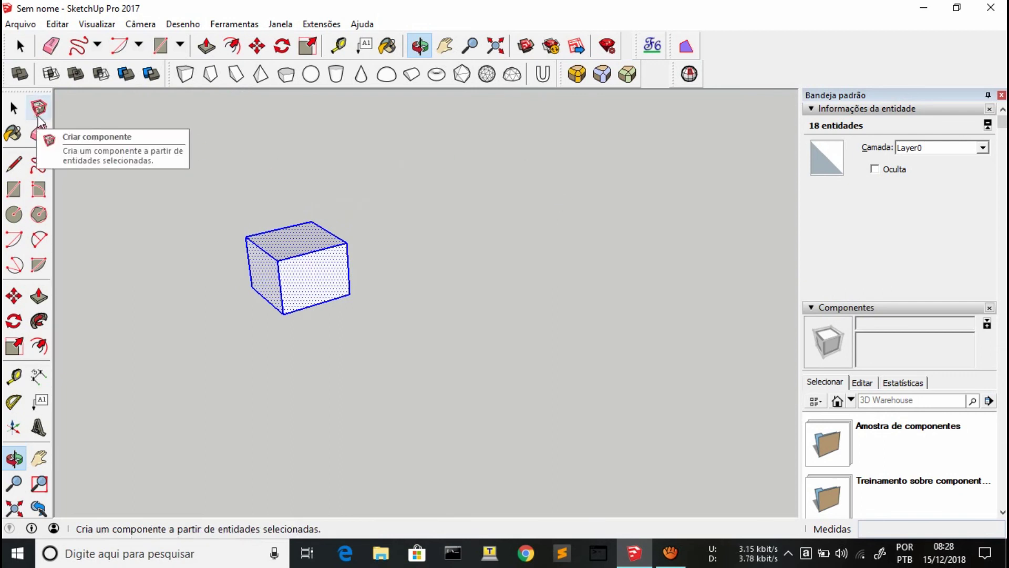
left_click(14, 107)
left_click(88, 273)
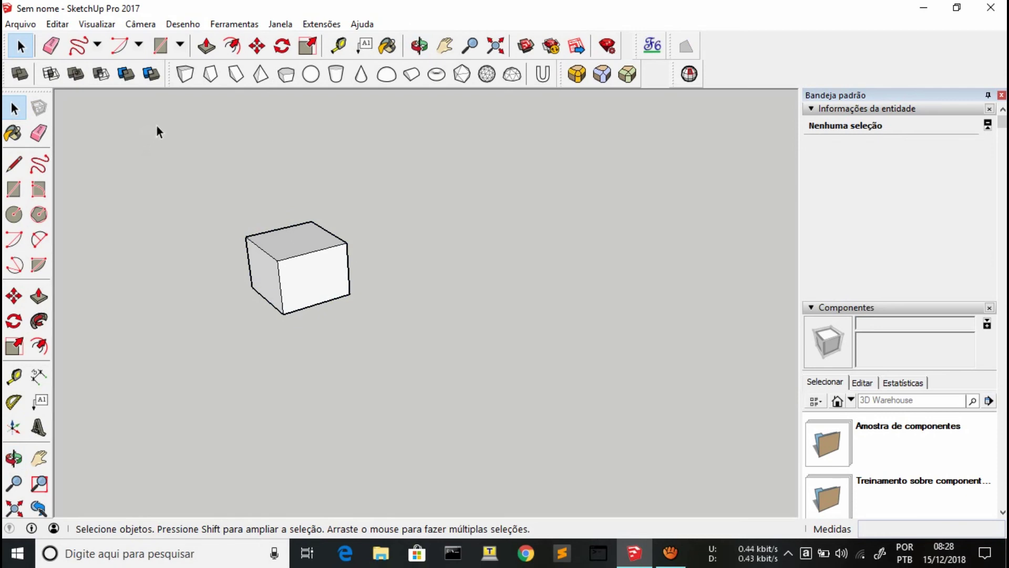
- Select all 18 entities of the box via the front face's Selecionar option
left_click_drag(157, 127, 161, 400)
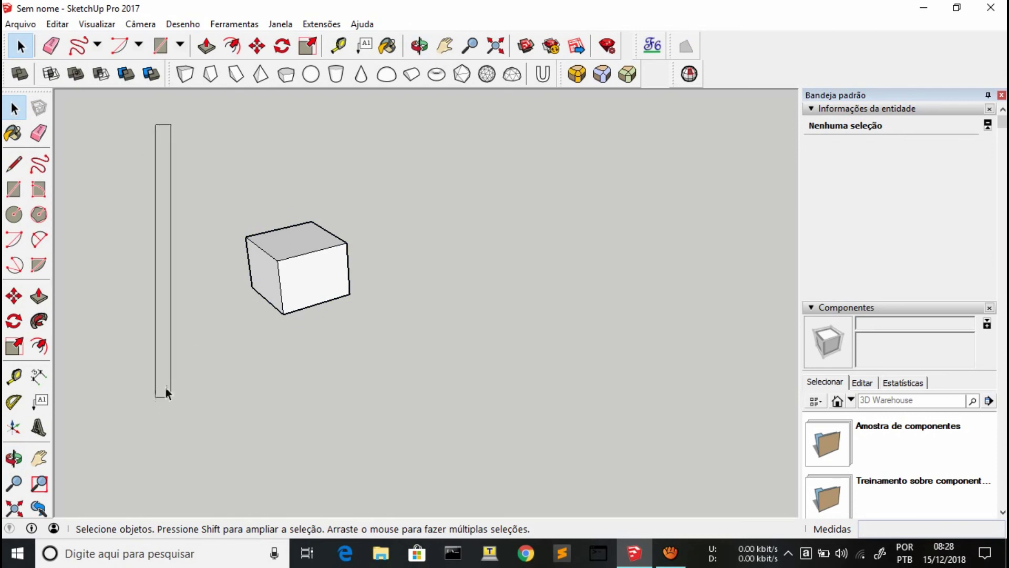
left_click_drag(172, 411, 417, 465)
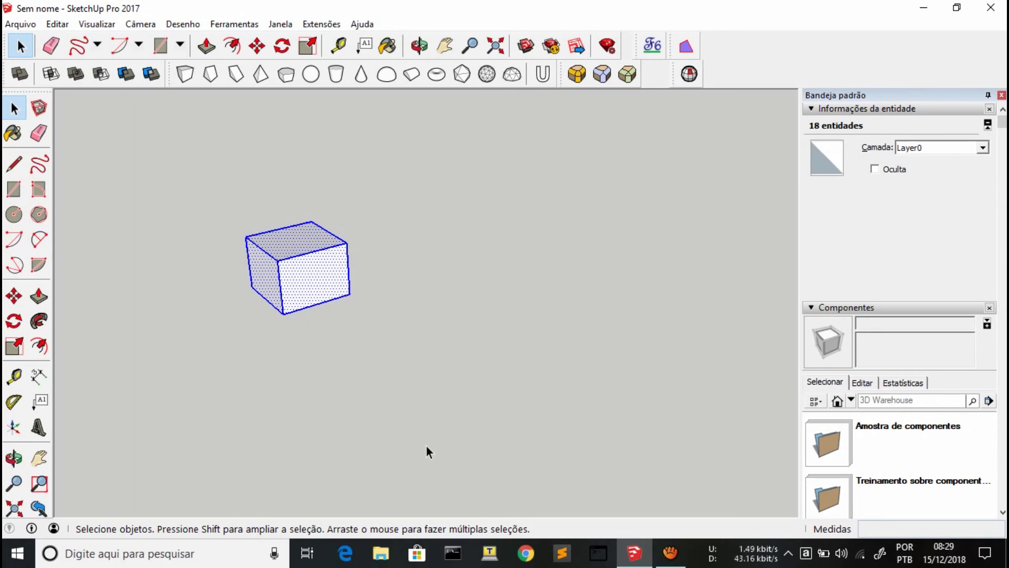
left_click(426, 446)
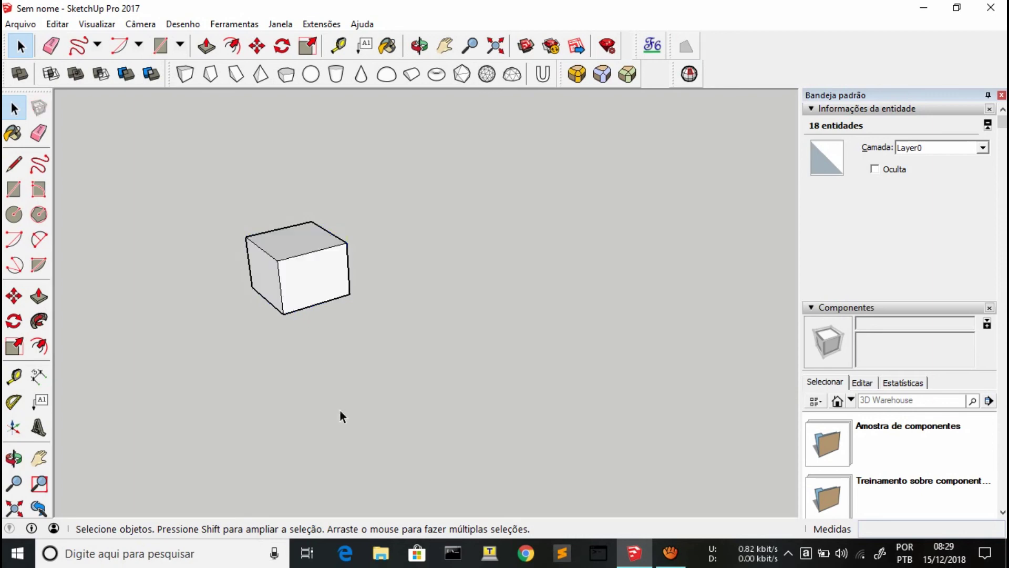
left_click(317, 294)
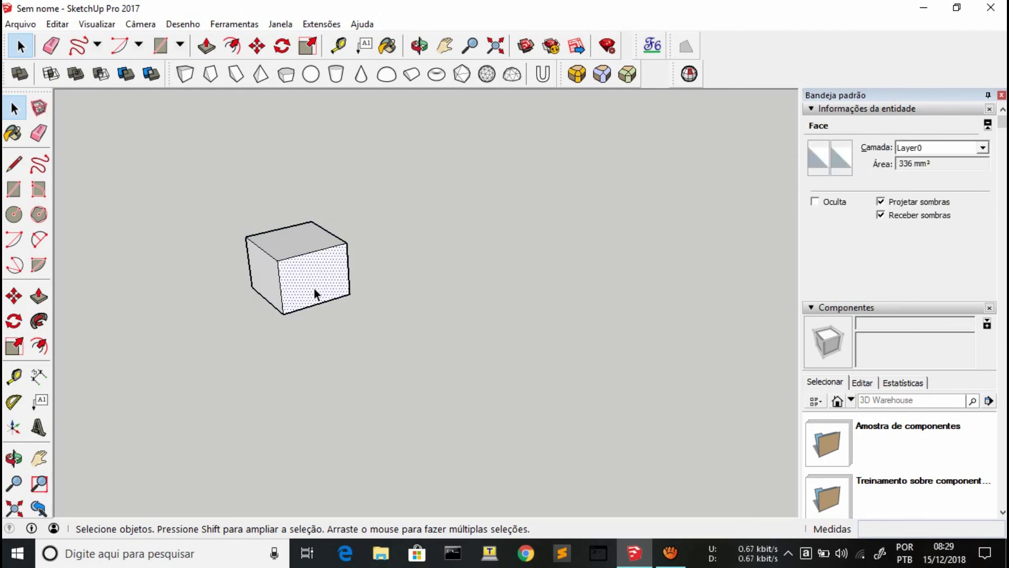
right_click(316, 293)
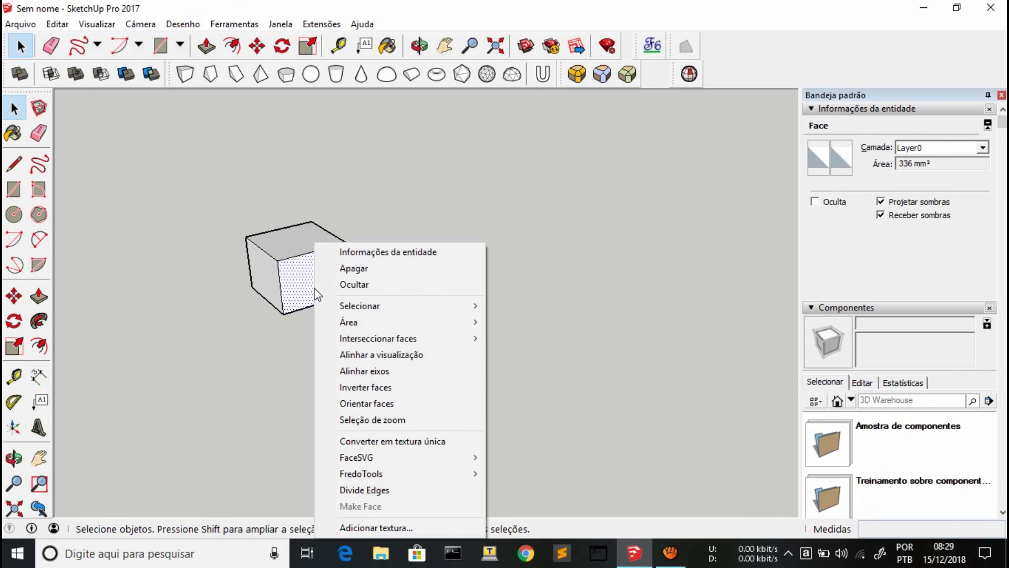
mouse_move(399, 304)
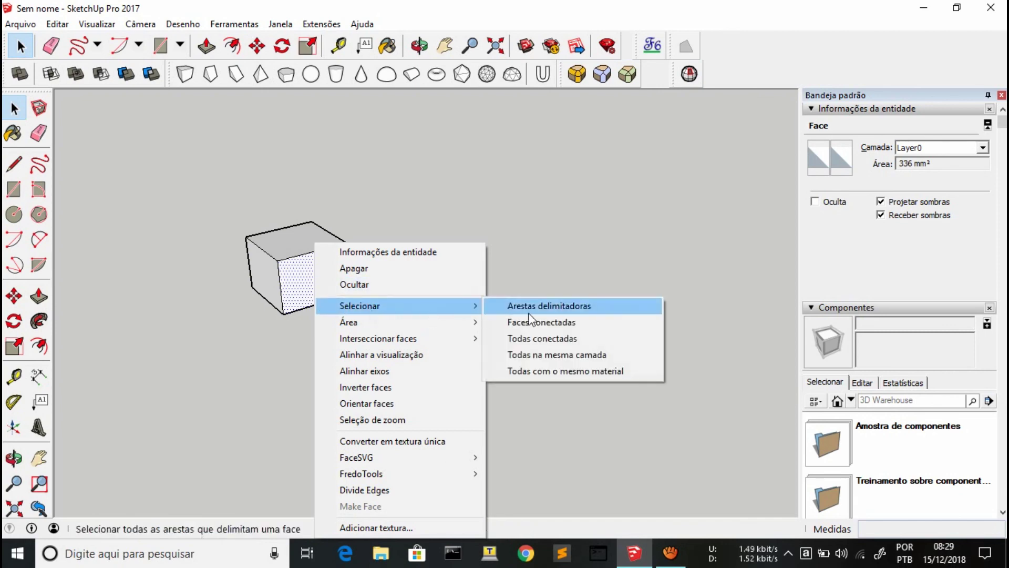
left_click(545, 346)
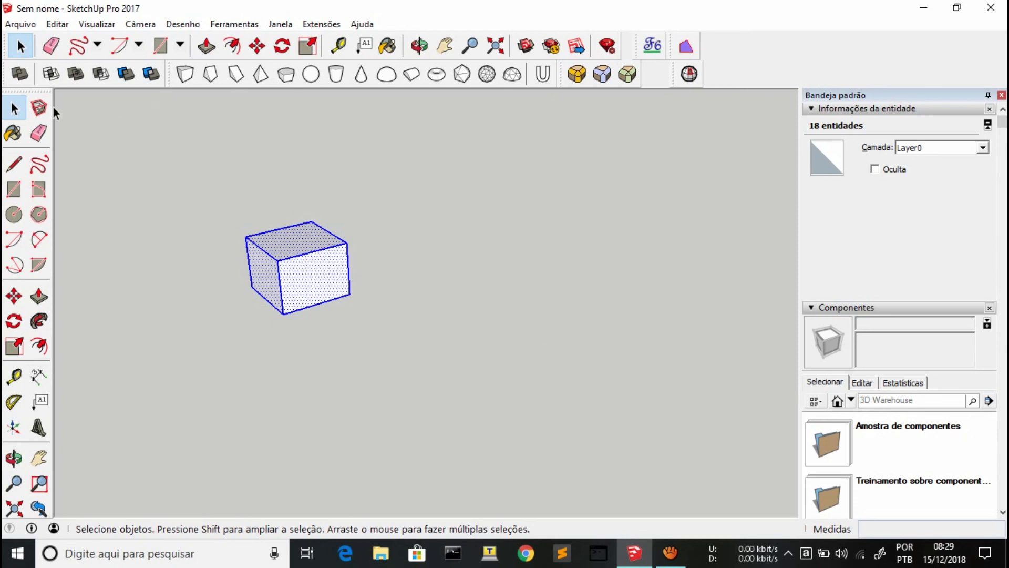
left_click(39, 109)
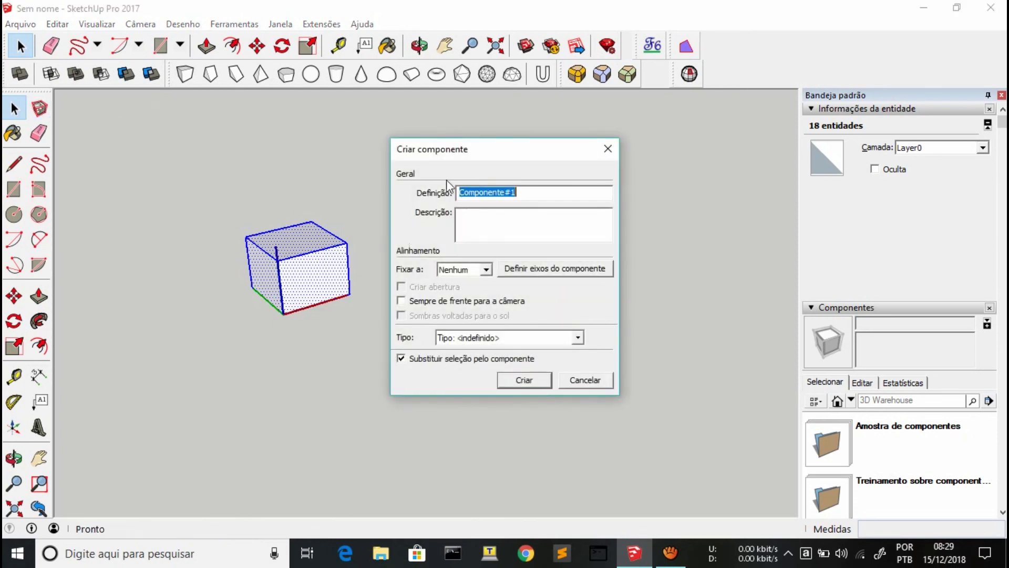
- Name the component definition 'cubo' and create it
key("BackSpace")
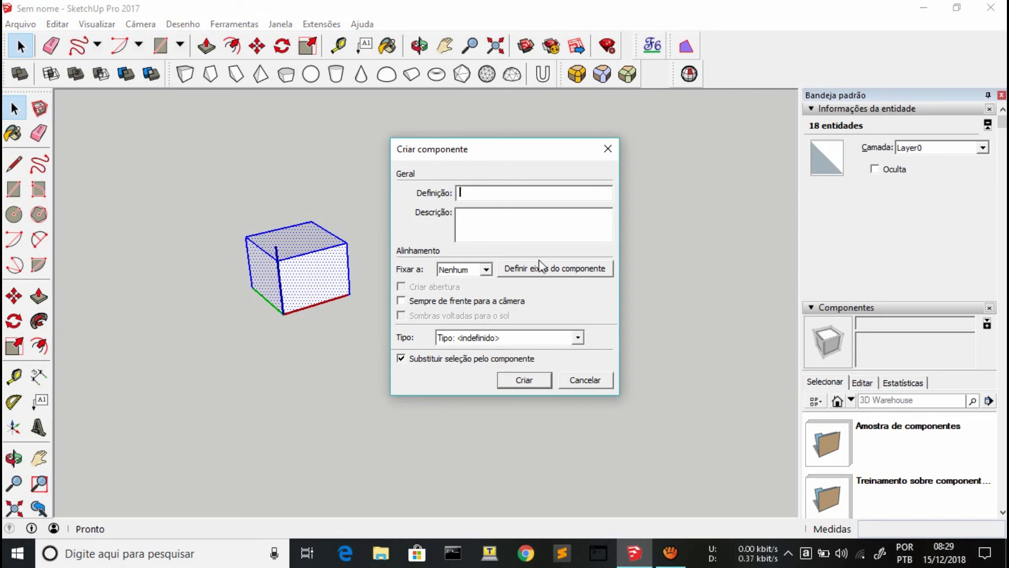
type("cubo")
left_click(529, 377)
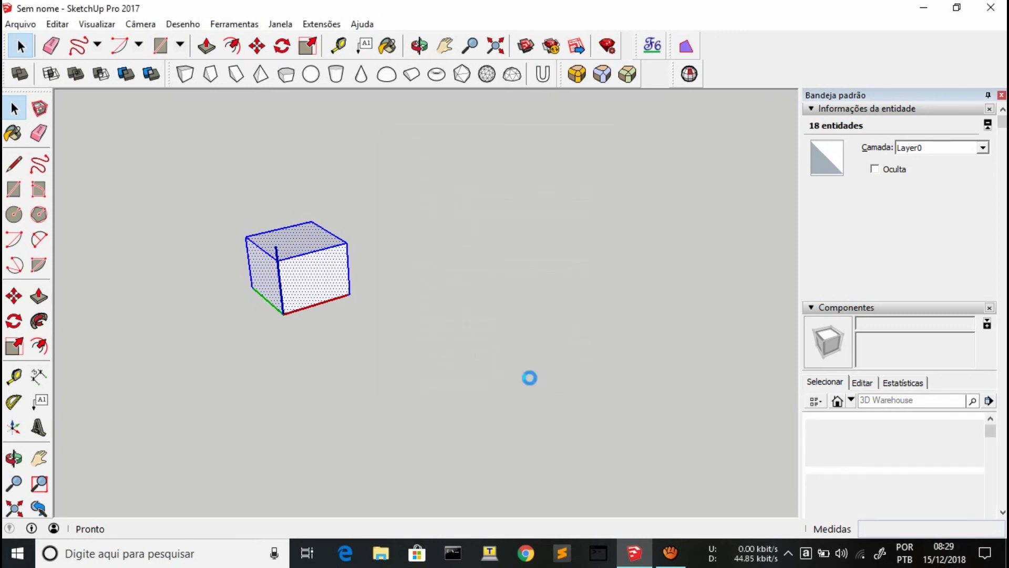